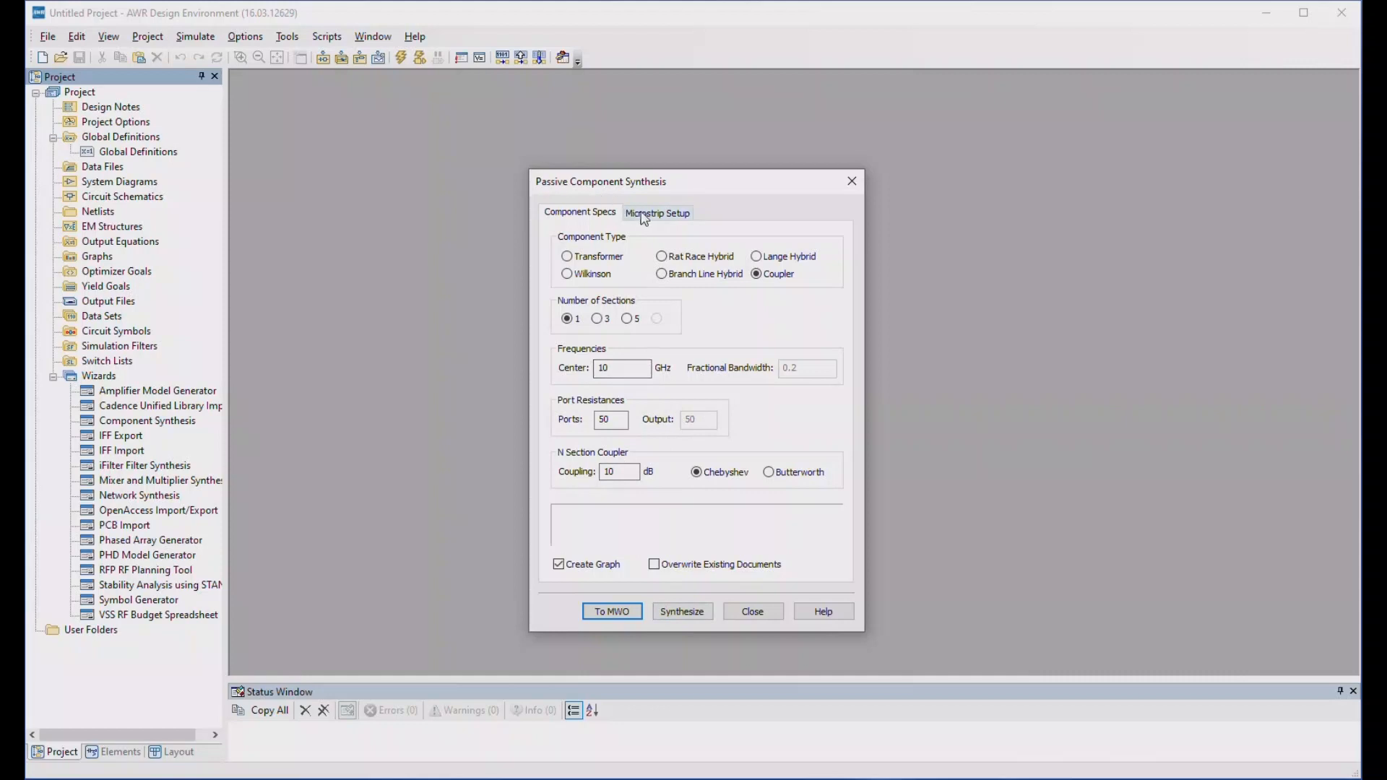
Choose the Alumina substrate for the one-section 10 GHz coupler, synthesize it, and send the design to MWO.
left_click(657, 217)
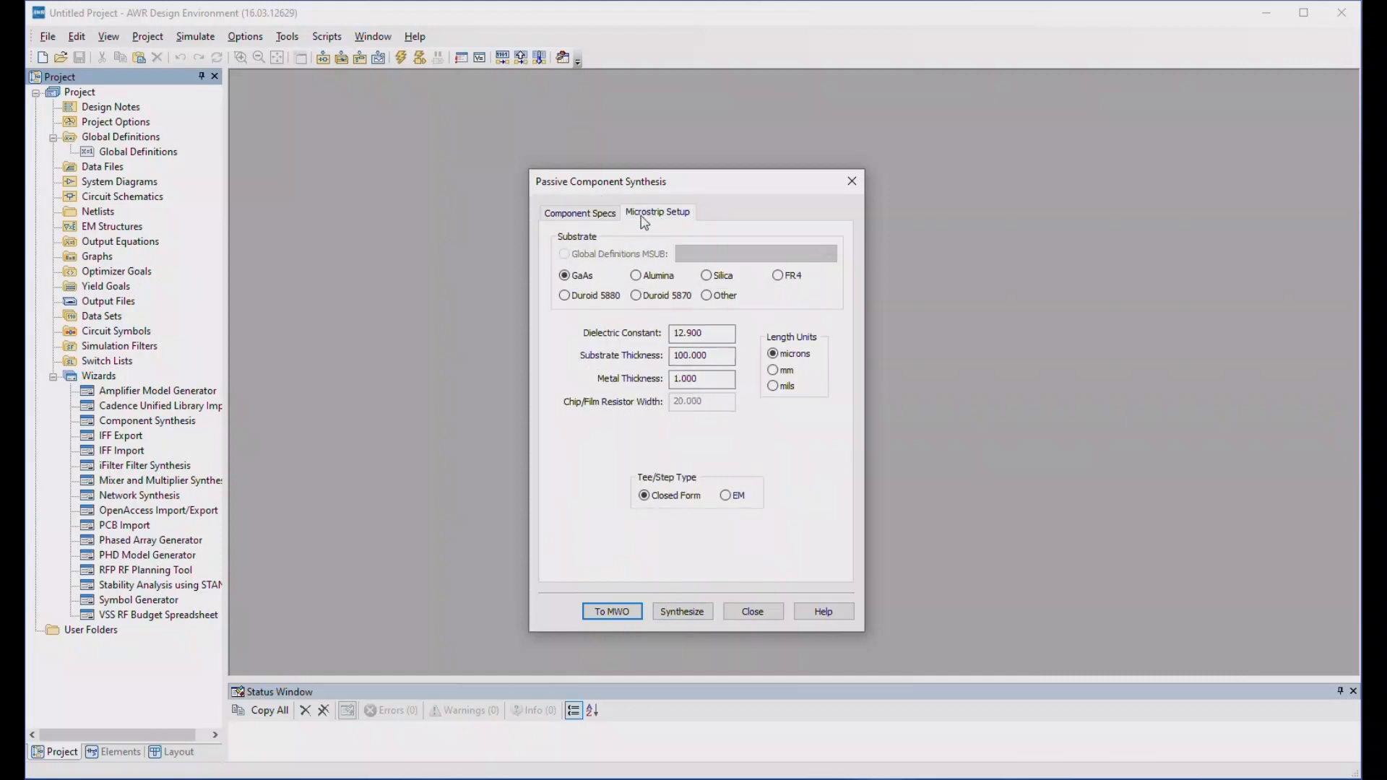
left_click(636, 276)
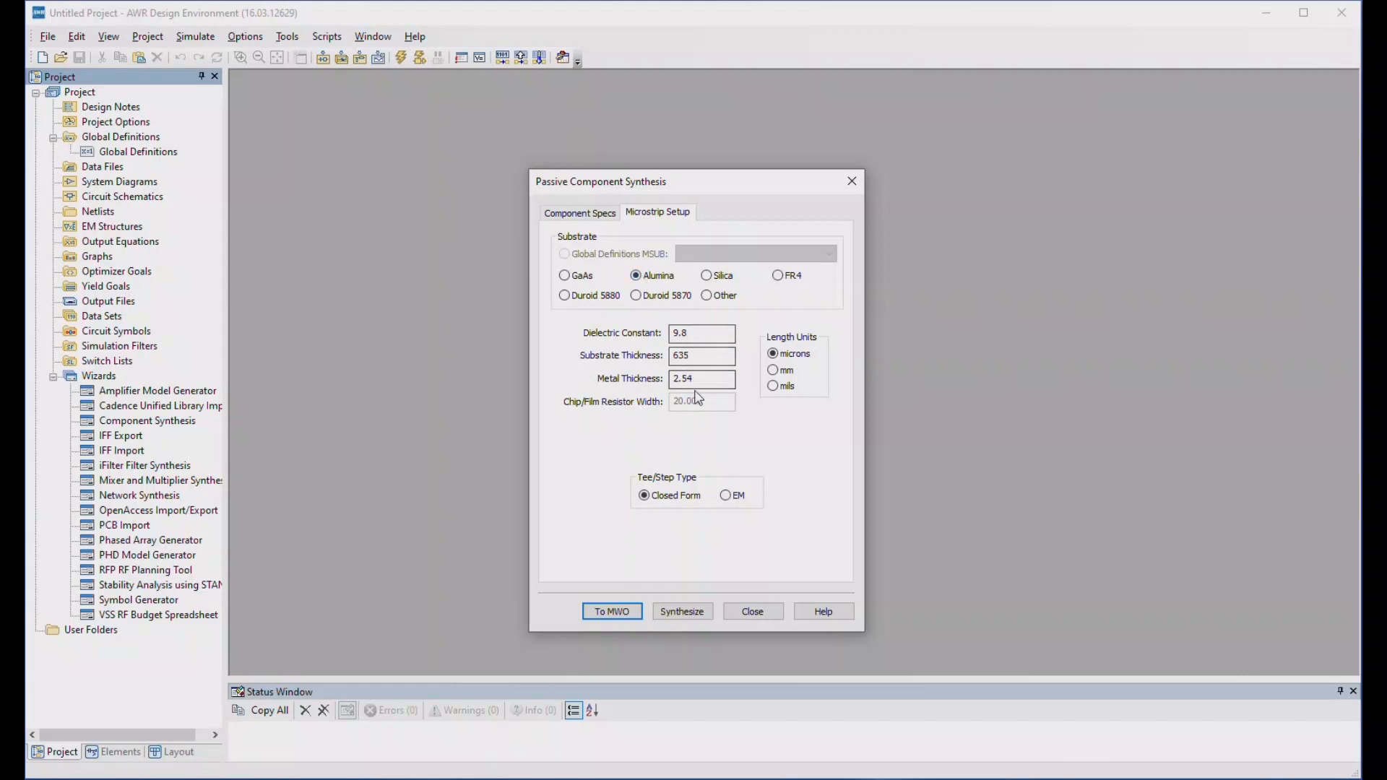
left_click(690, 612)
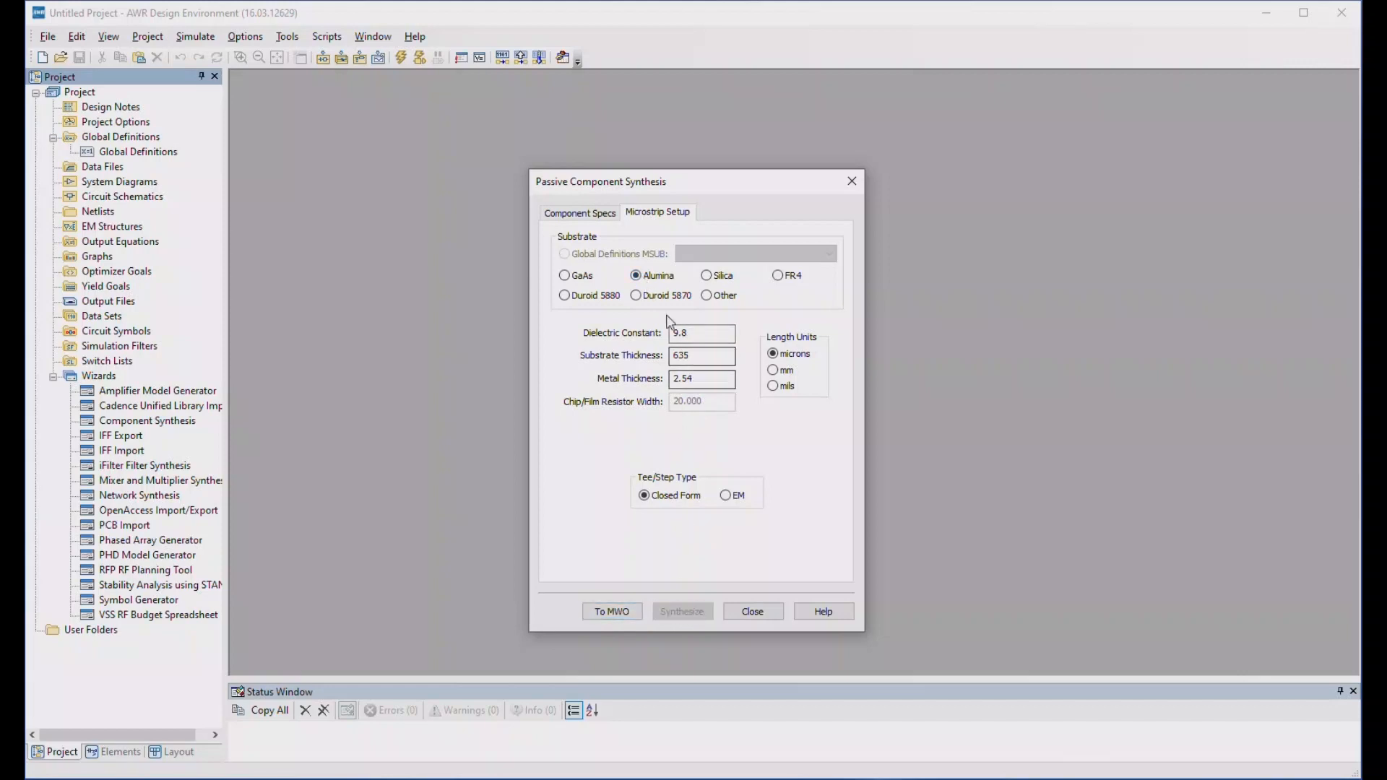
left_click(584, 214)
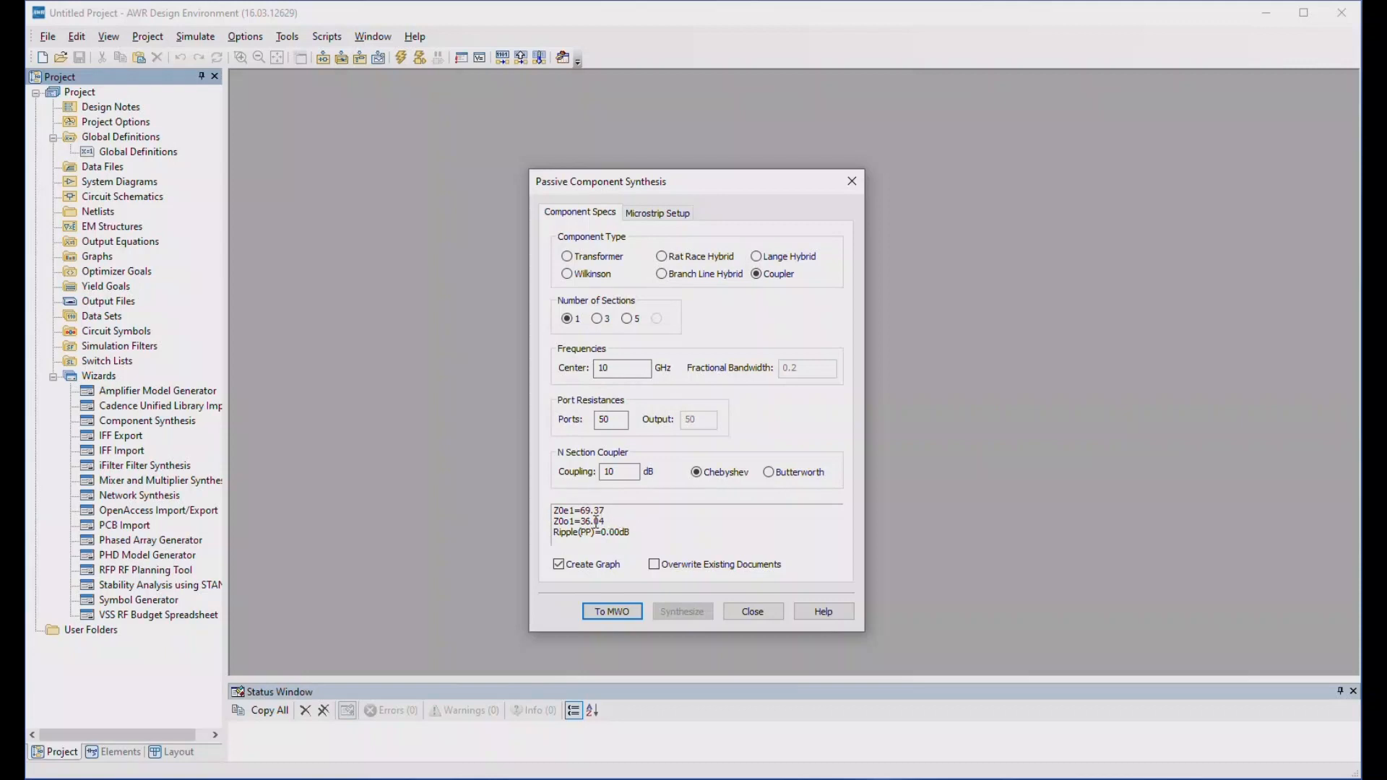
left_click(610, 615)
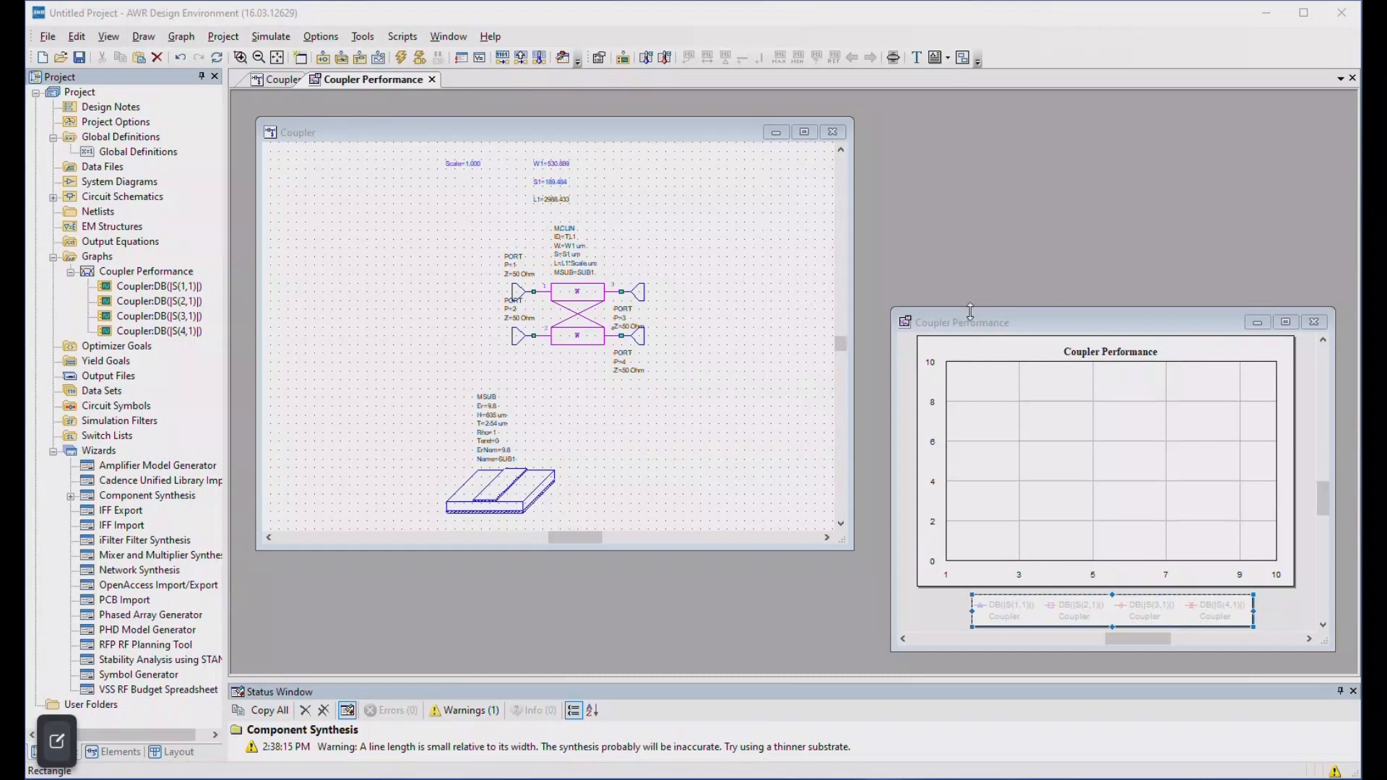
Simulate the coupler and enlarge its Coupler Performance graph.
left_click(402, 58)
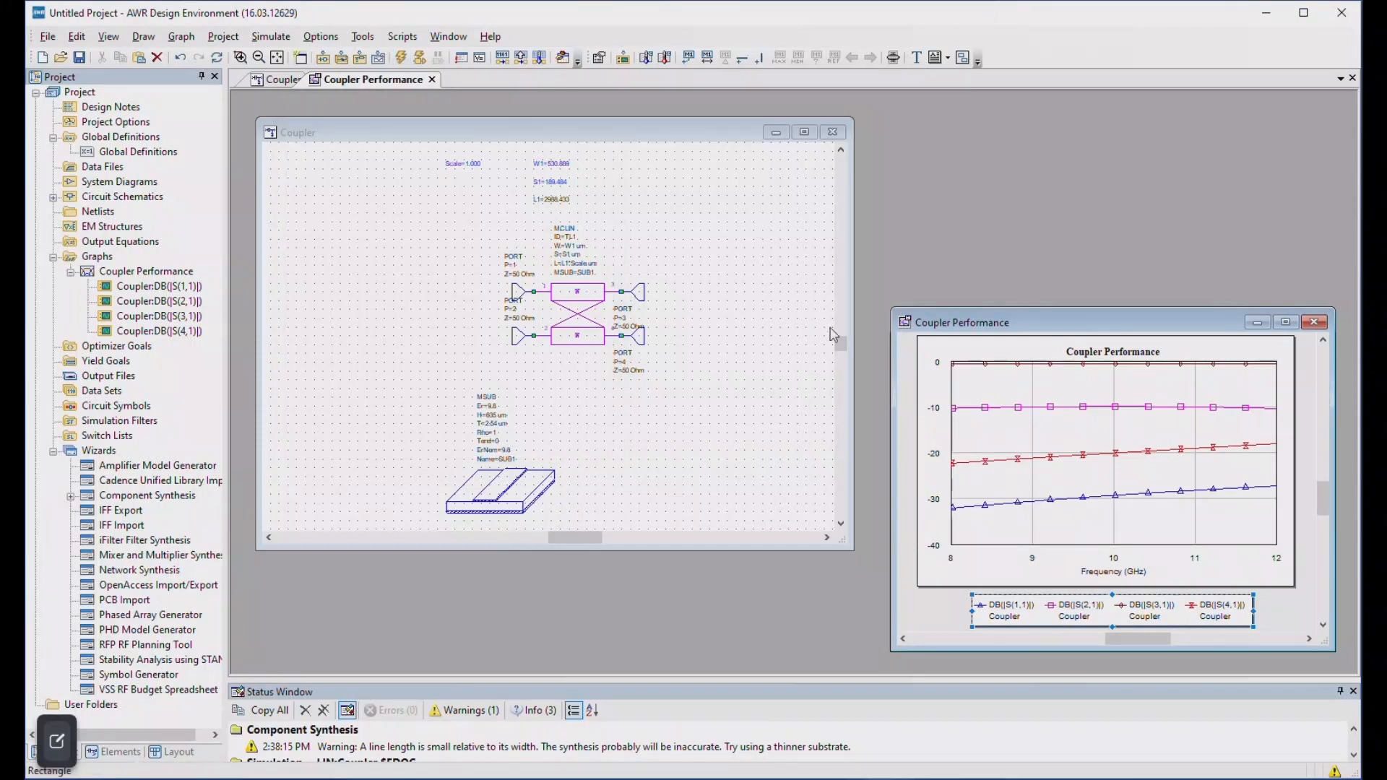
left_click_drag(891, 303, 597, 165)
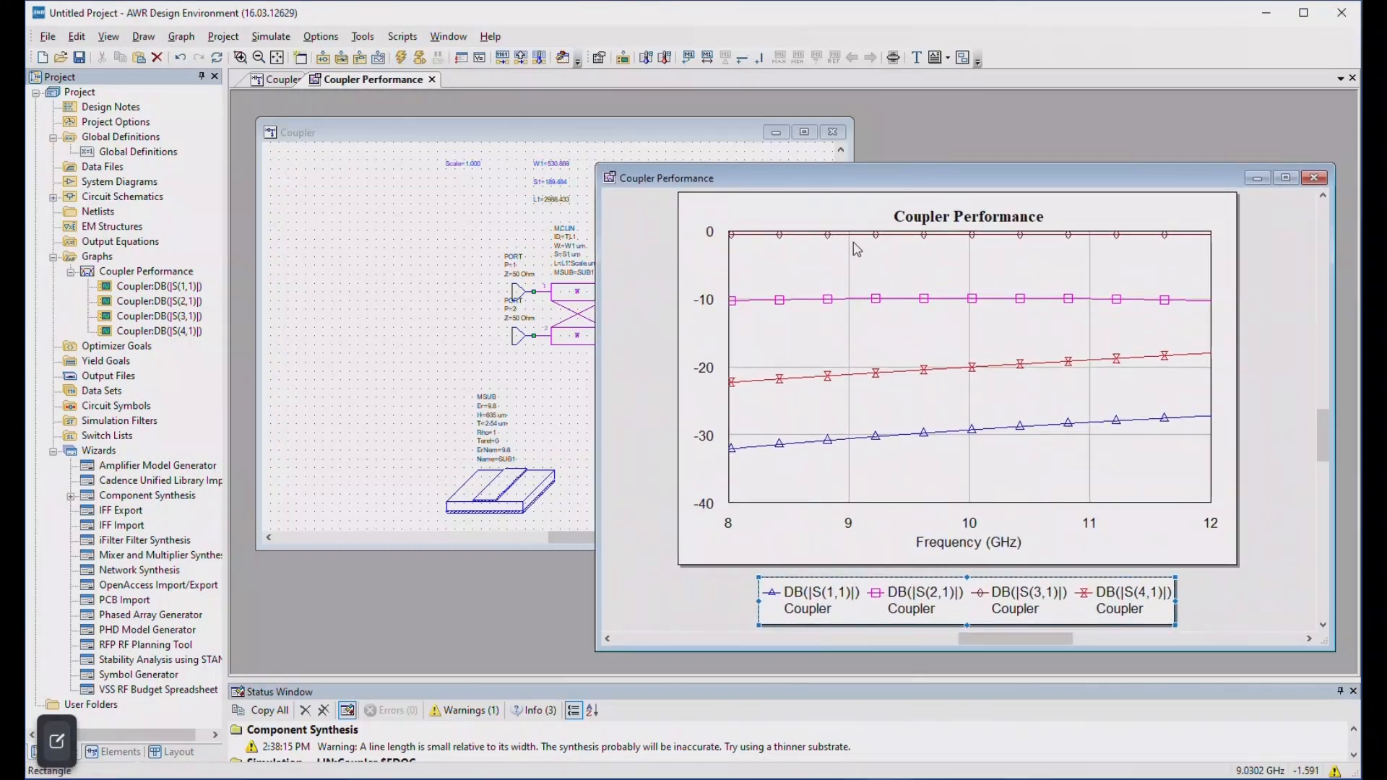
Read the coupler's S(3,1), S(2,1), S(4,1) and S(1,1) traces around 10 GHz on the performance graph.
mouse_move(853, 243)
left_mouse_down()
mouse_move(1043, 257)
mouse_move(958, 250)
mouse_move(973, 249)
left_mouse_up()
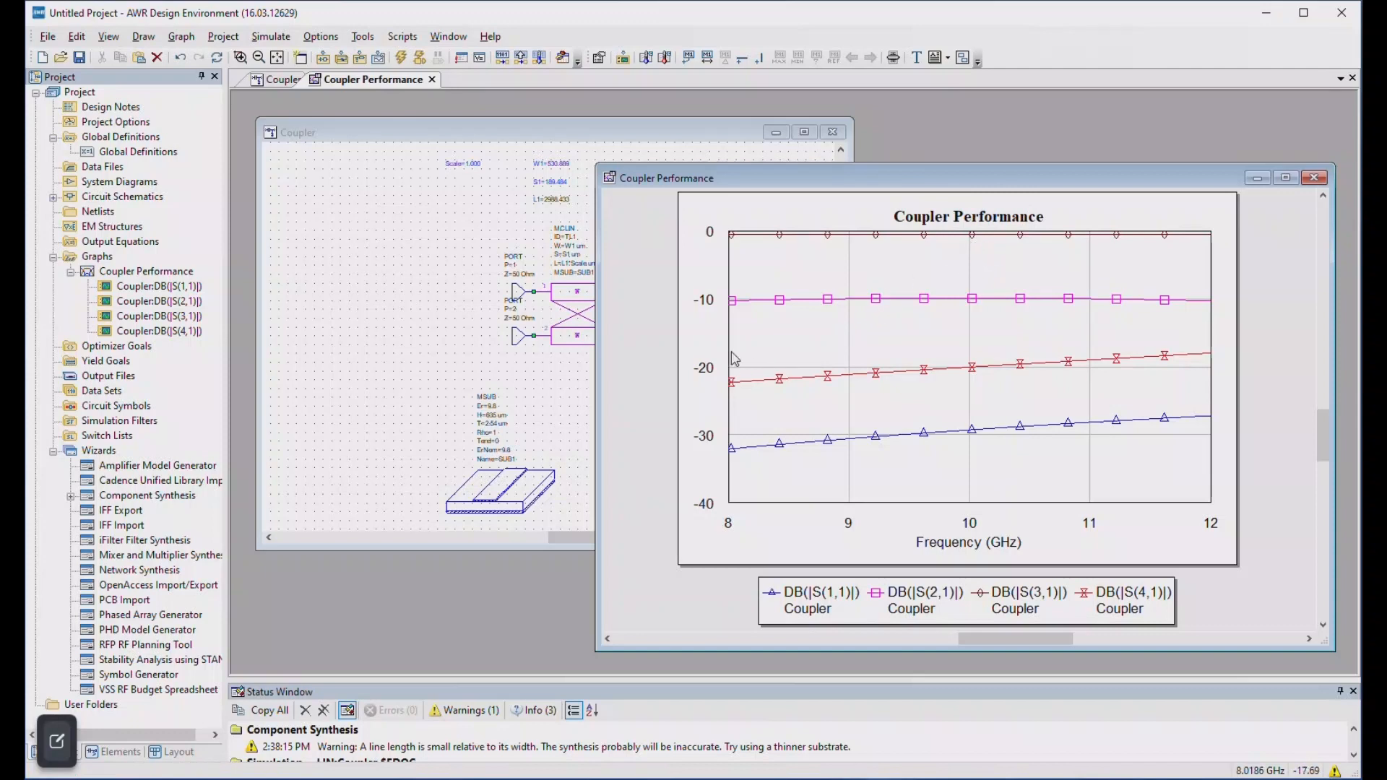
left_click_drag(968, 314, 972, 316)
mouse_move(877, 381)
left_mouse_down()
mouse_move(1011, 366)
mouse_move(975, 381)
left_mouse_up()
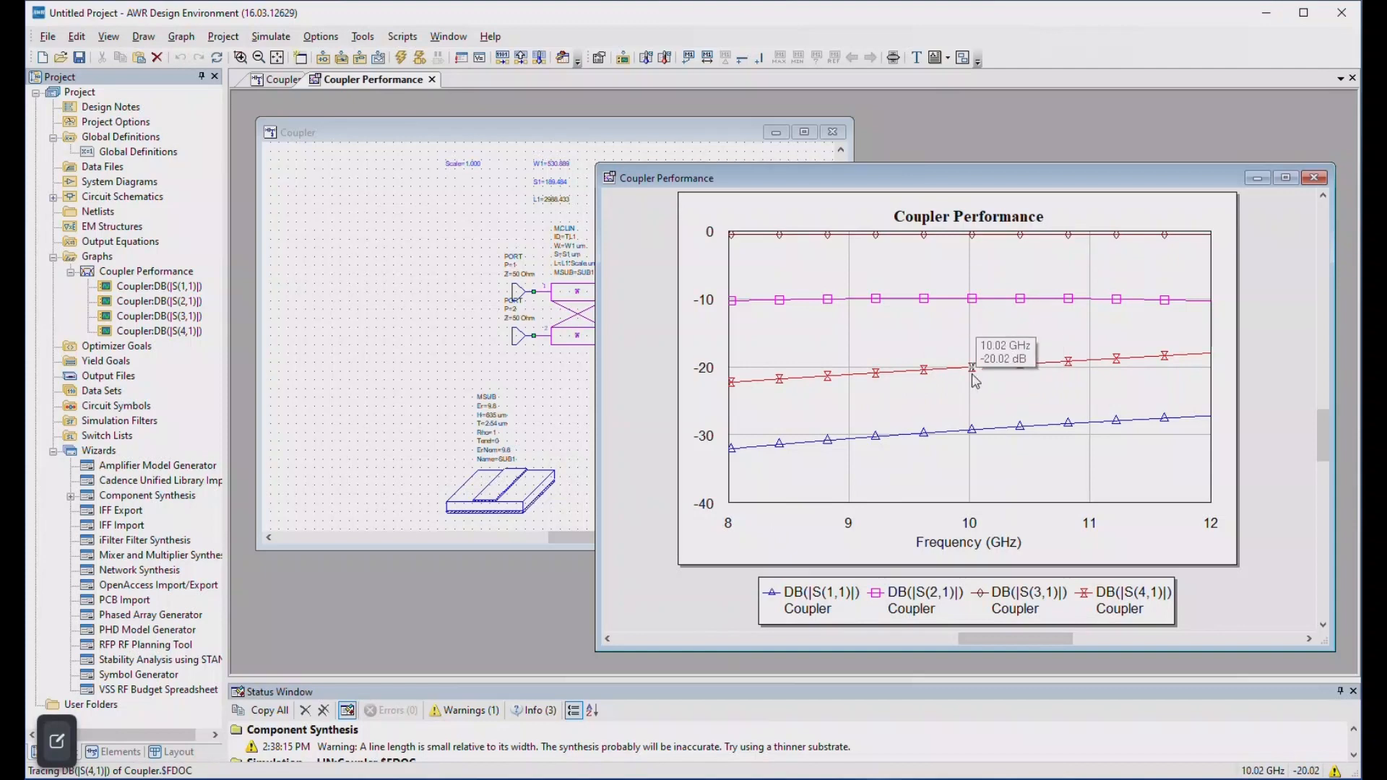
left_click_drag(975, 380, 975, 383)
mouse_move(952, 436)
left_mouse_down()
mouse_move(1011, 440)
mouse_move(872, 444)
mouse_move(1104, 442)
left_mouse_up()
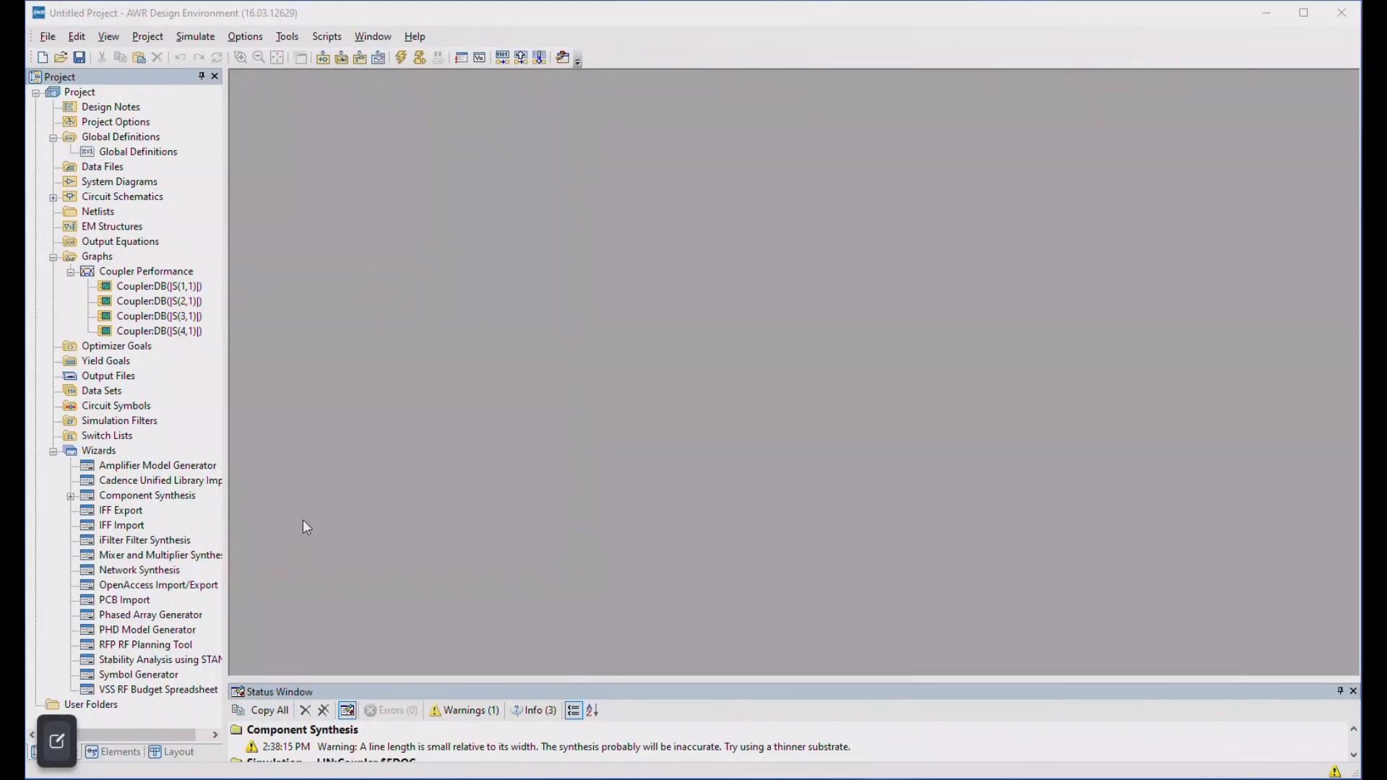
Open the Component Synthesis wizard again, choose the Lange Hybrid type, and edit its fractional bandwidth.
double_click(137, 497)
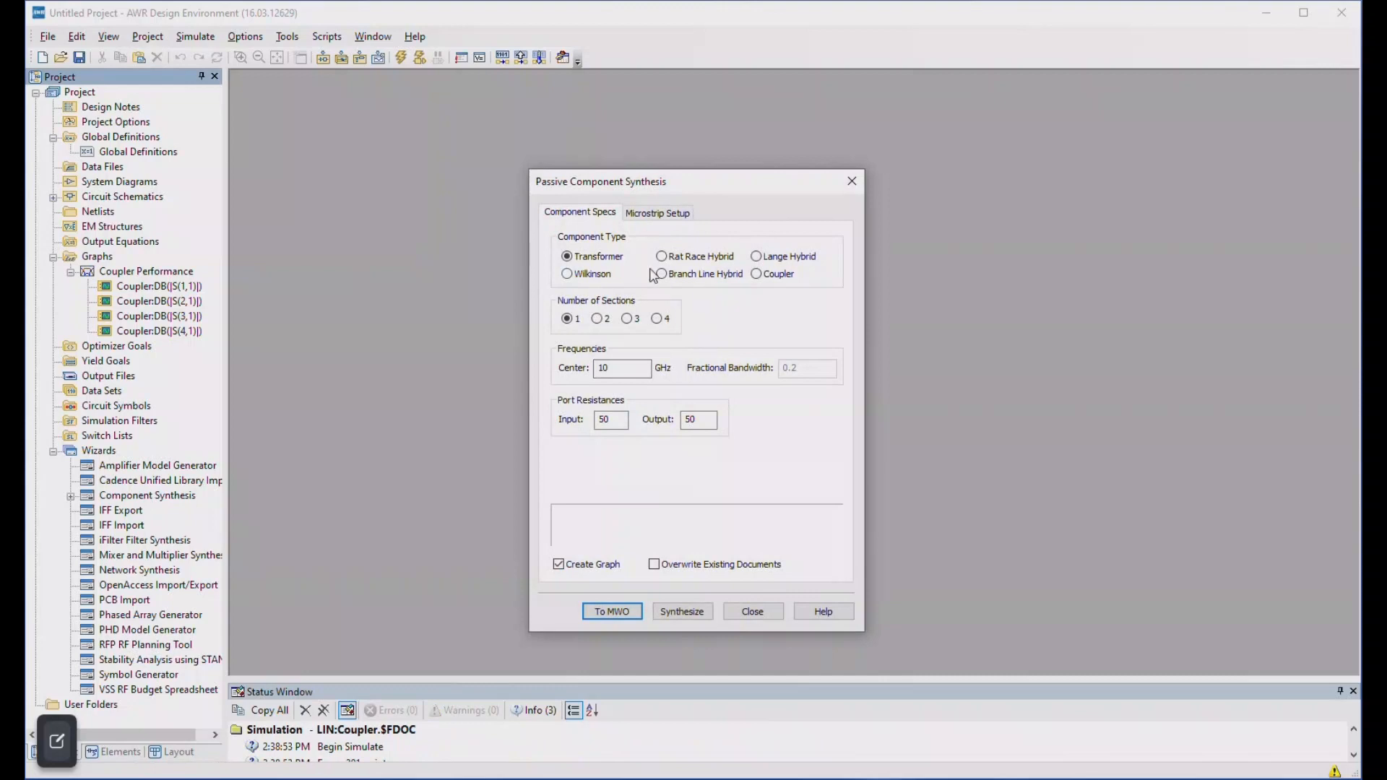
left_click(757, 257)
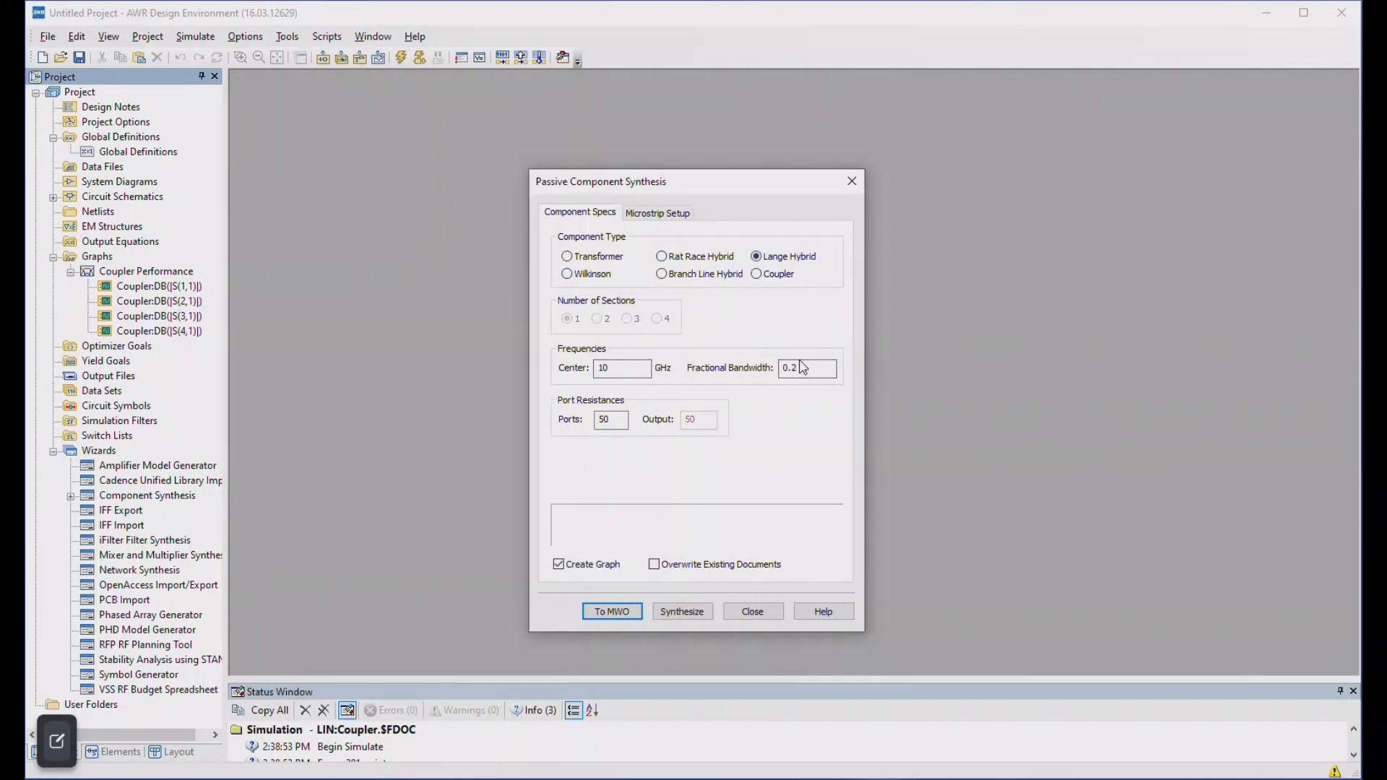
left_click_drag(806, 365, 763, 363)
type("0")
Choose the Alumina substrate for the Lange hybrid, synthesize it, and send the design to MWO.
left_click(653, 215)
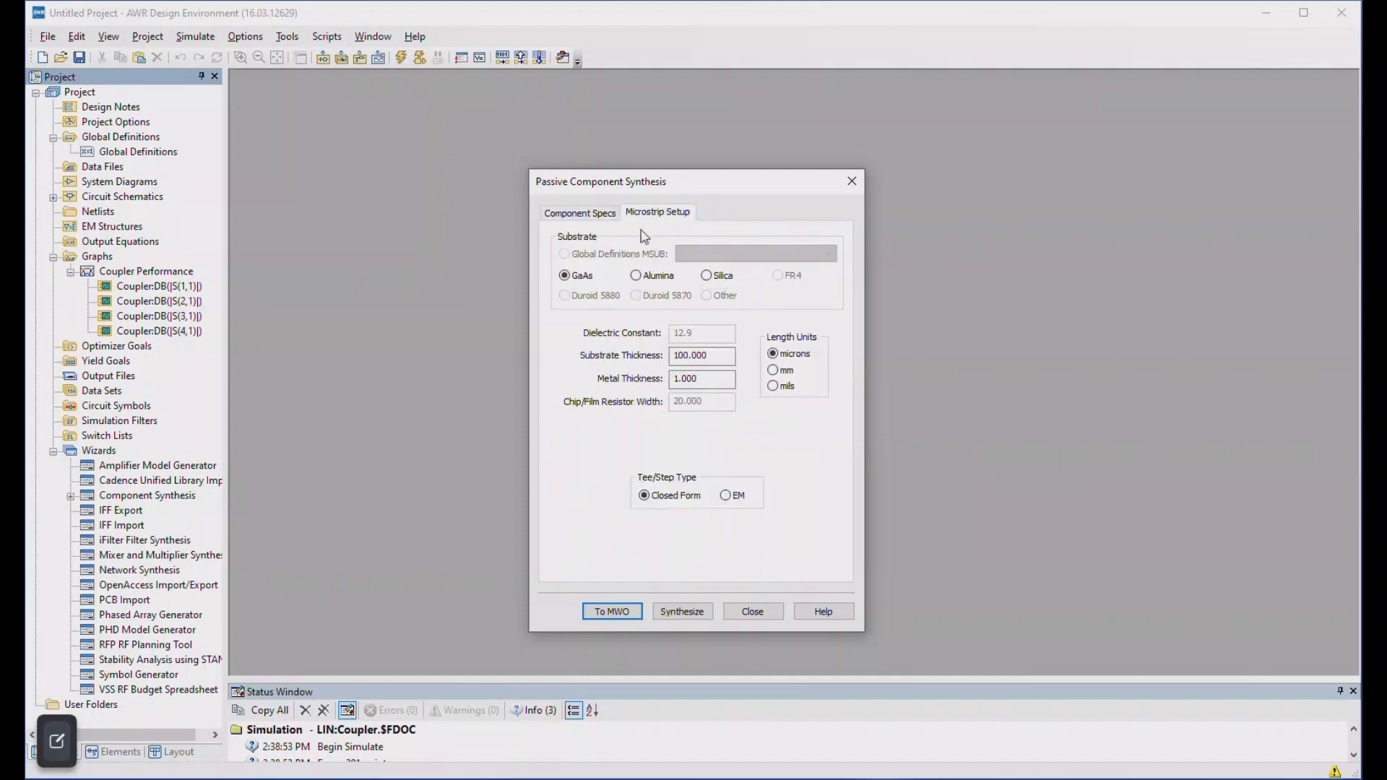
left_click(649, 278)
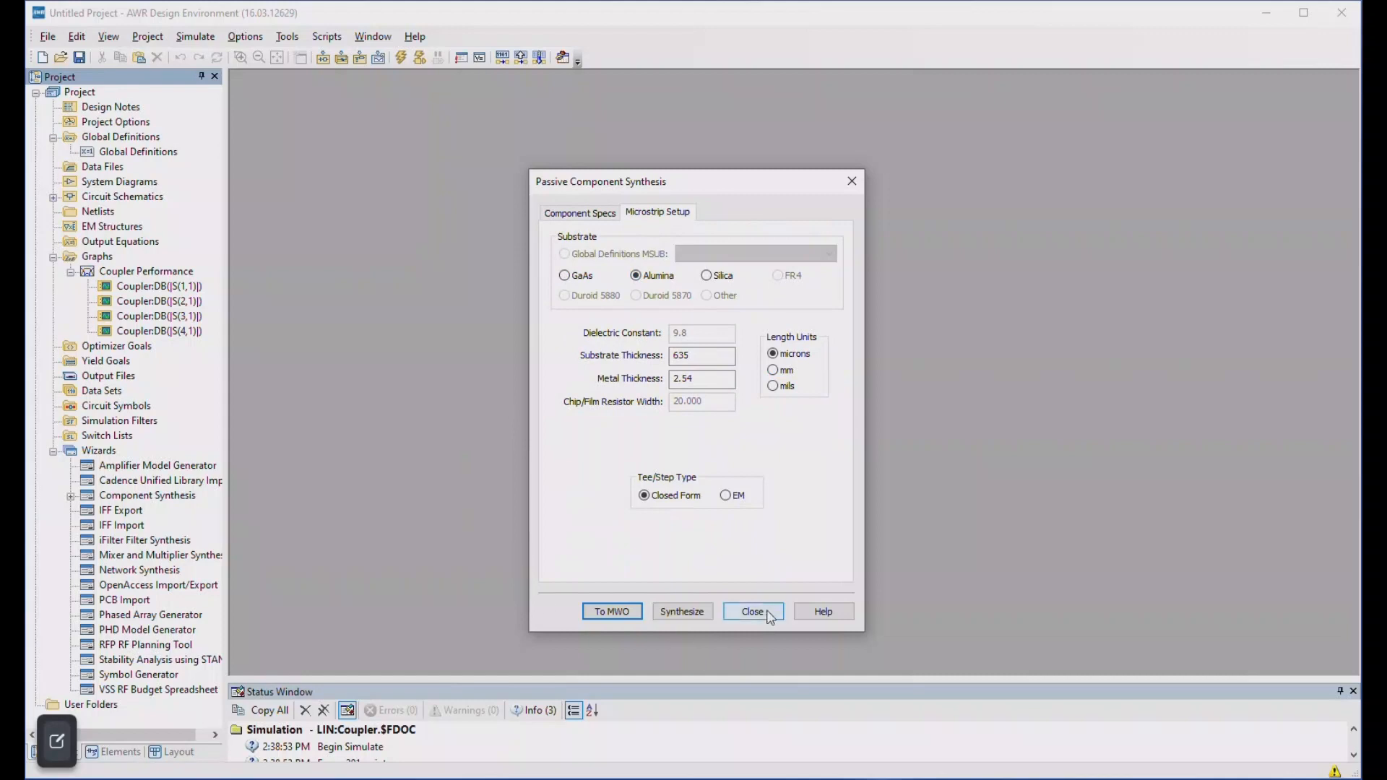
left_click(683, 614)
left_click(622, 612)
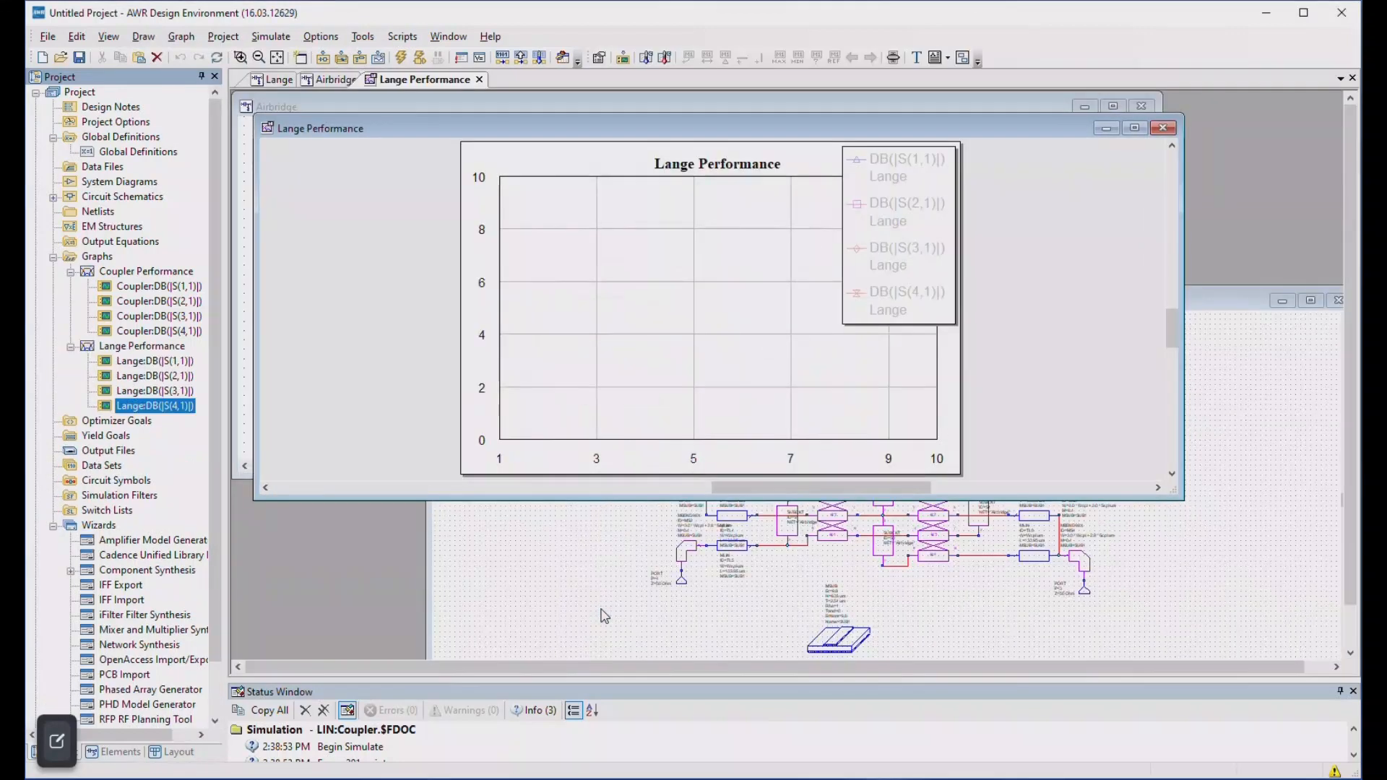
Move and narrow the Lange Performance graph window, and simulate the Lange hybrid.
left_click_drag(1038, 129, 1080, 208)
left_click_drag(1220, 192, 948, 208)
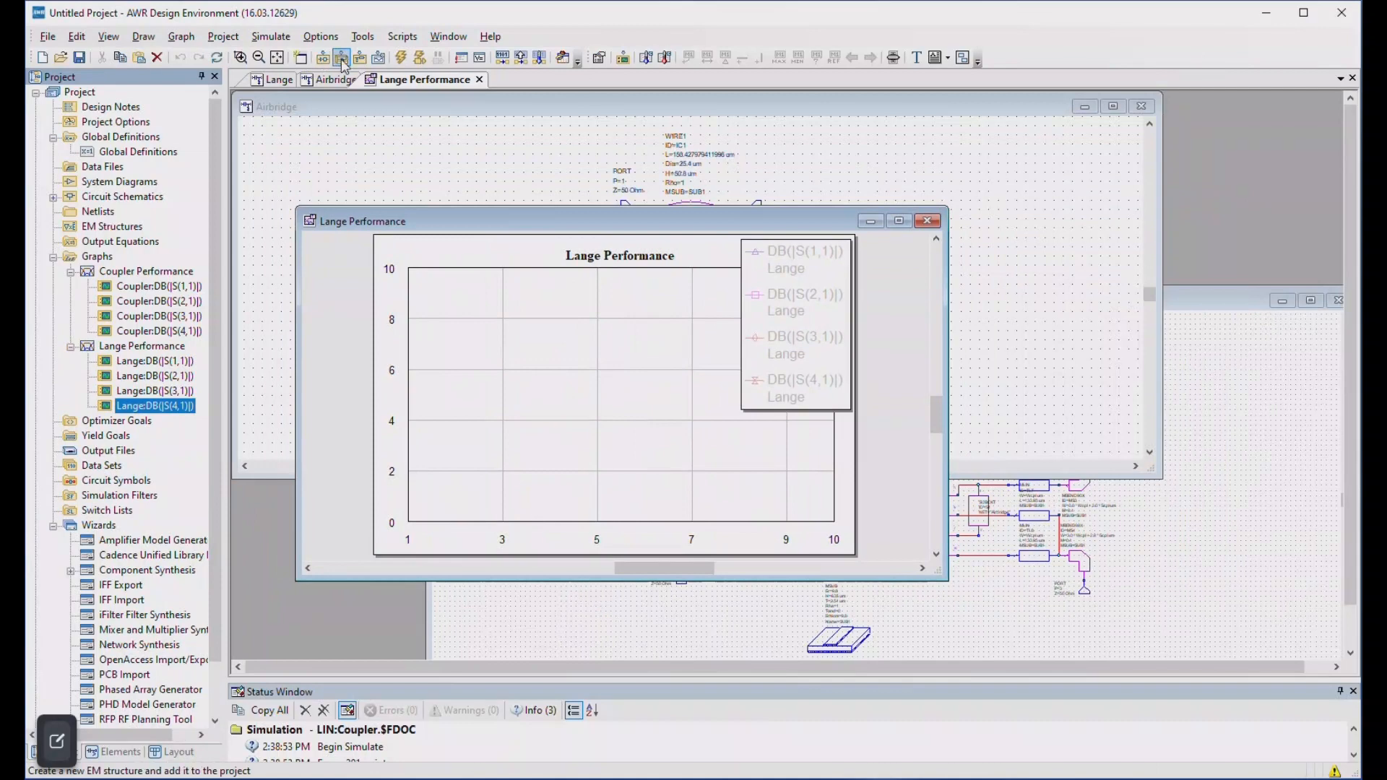
left_click(402, 61)
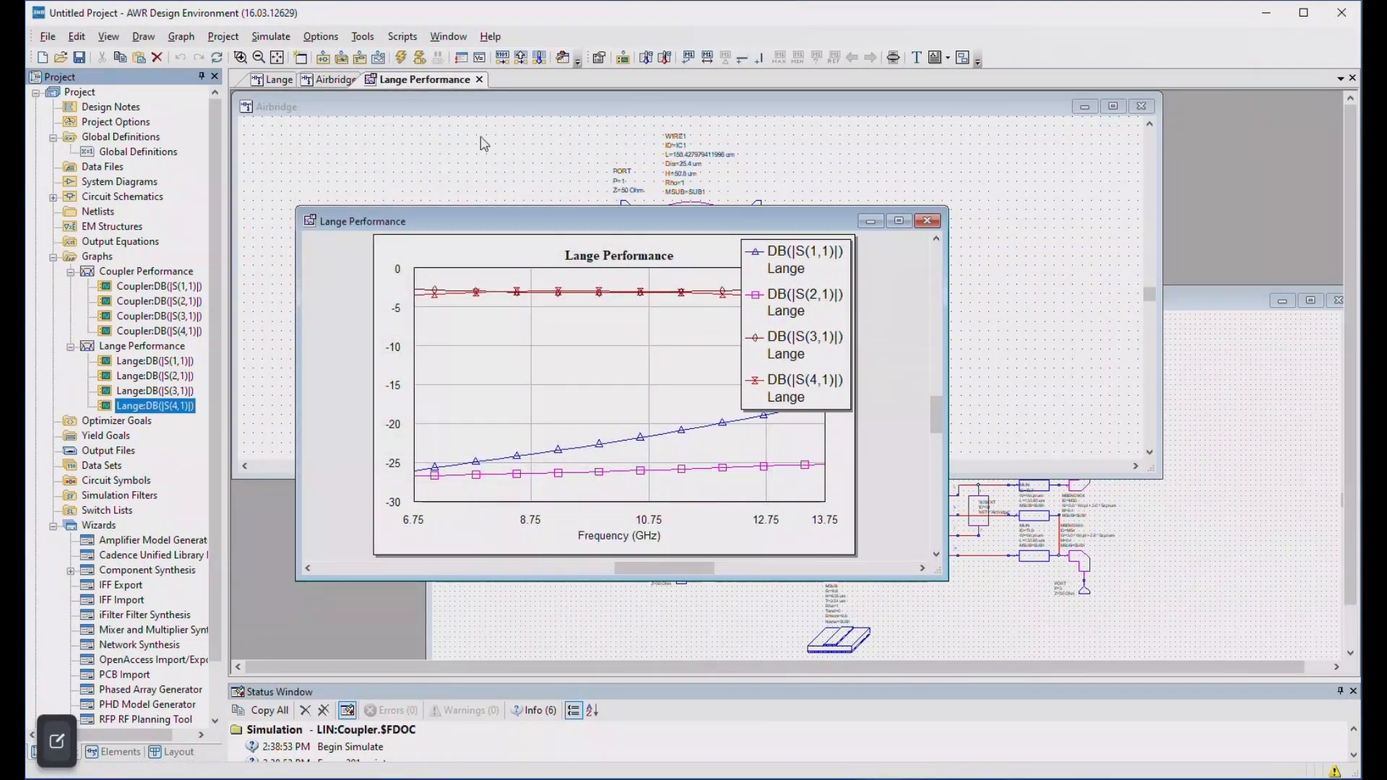
Reshape the Lange Performance legend into a single row and place it below the frequency axis.
left_click(773, 254)
left_click_drag(740, 238, 407, 395)
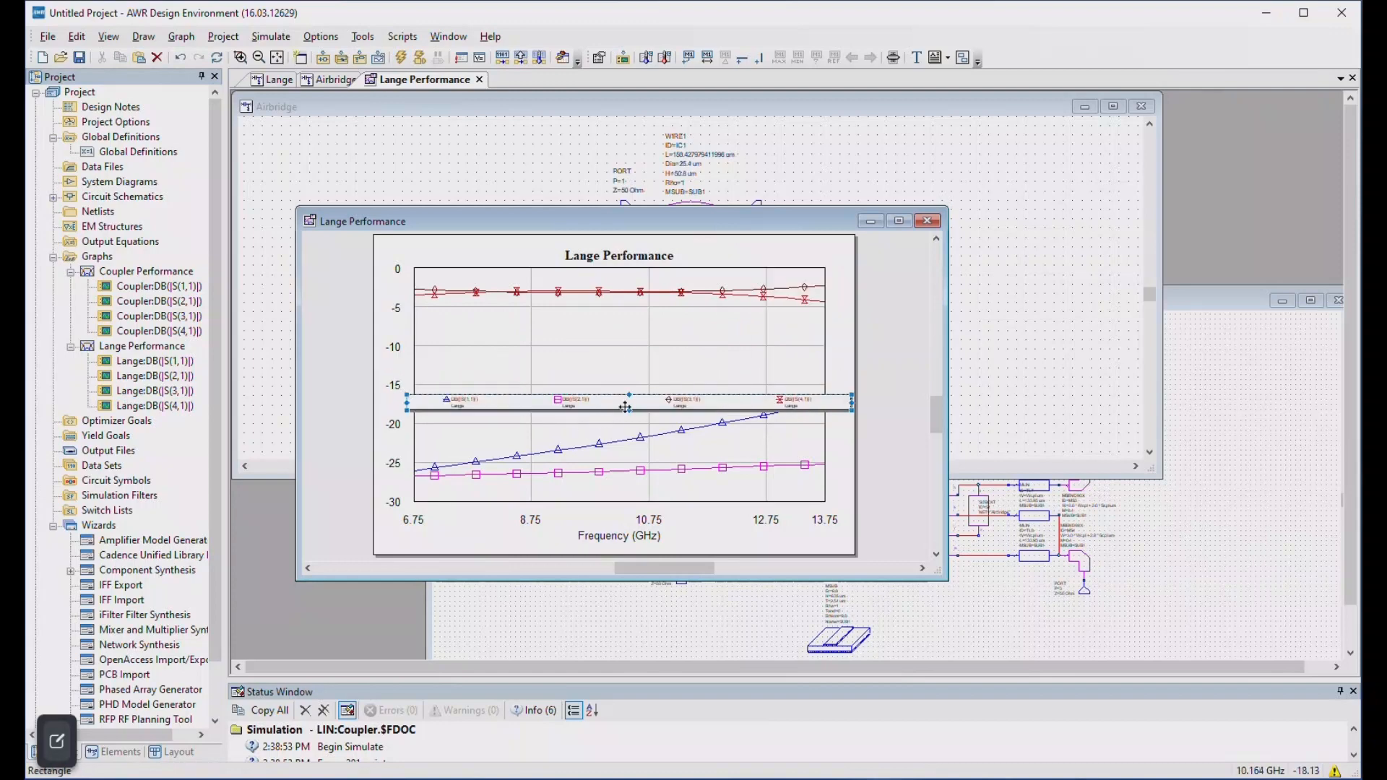
left_click_drag(611, 530, 607, 551)
scroll(646, 514, "down", 1)
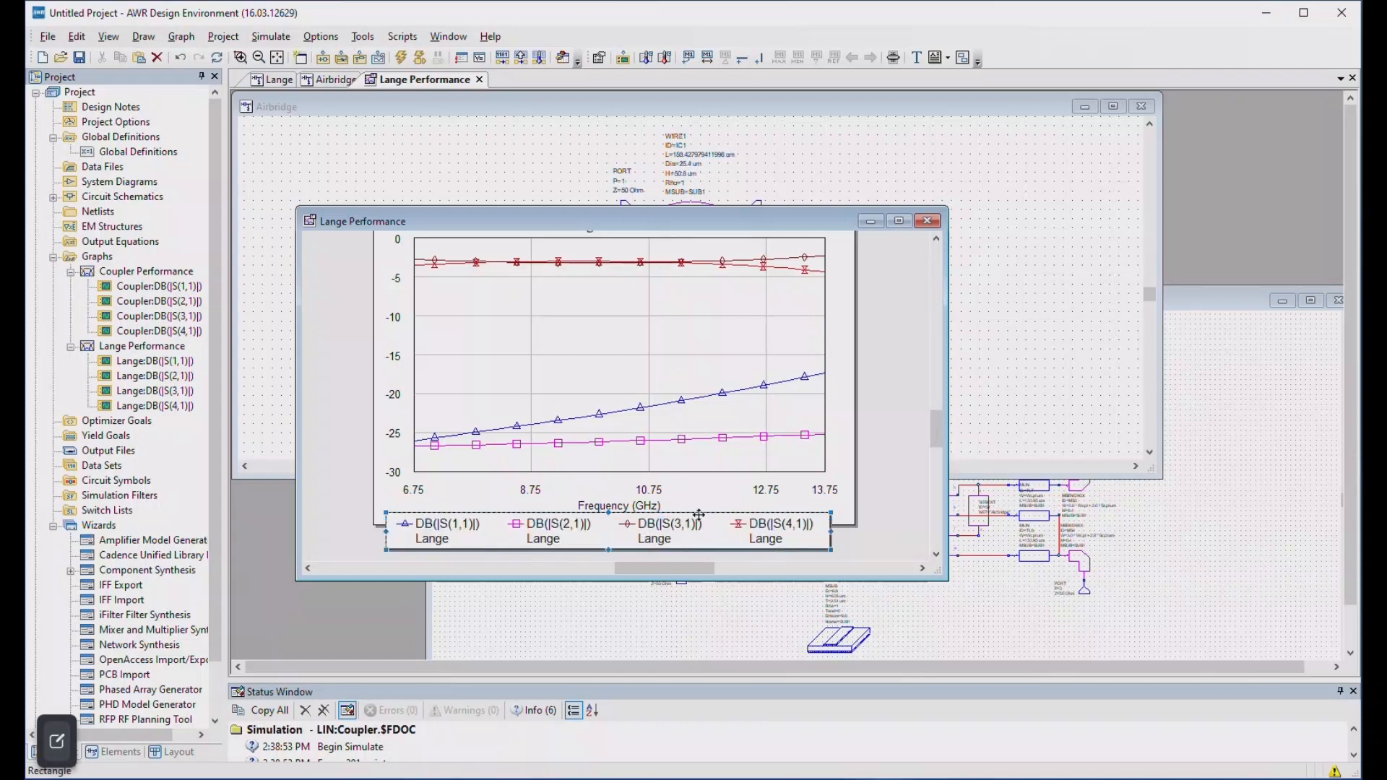
scroll(791, 476, "up", 1)
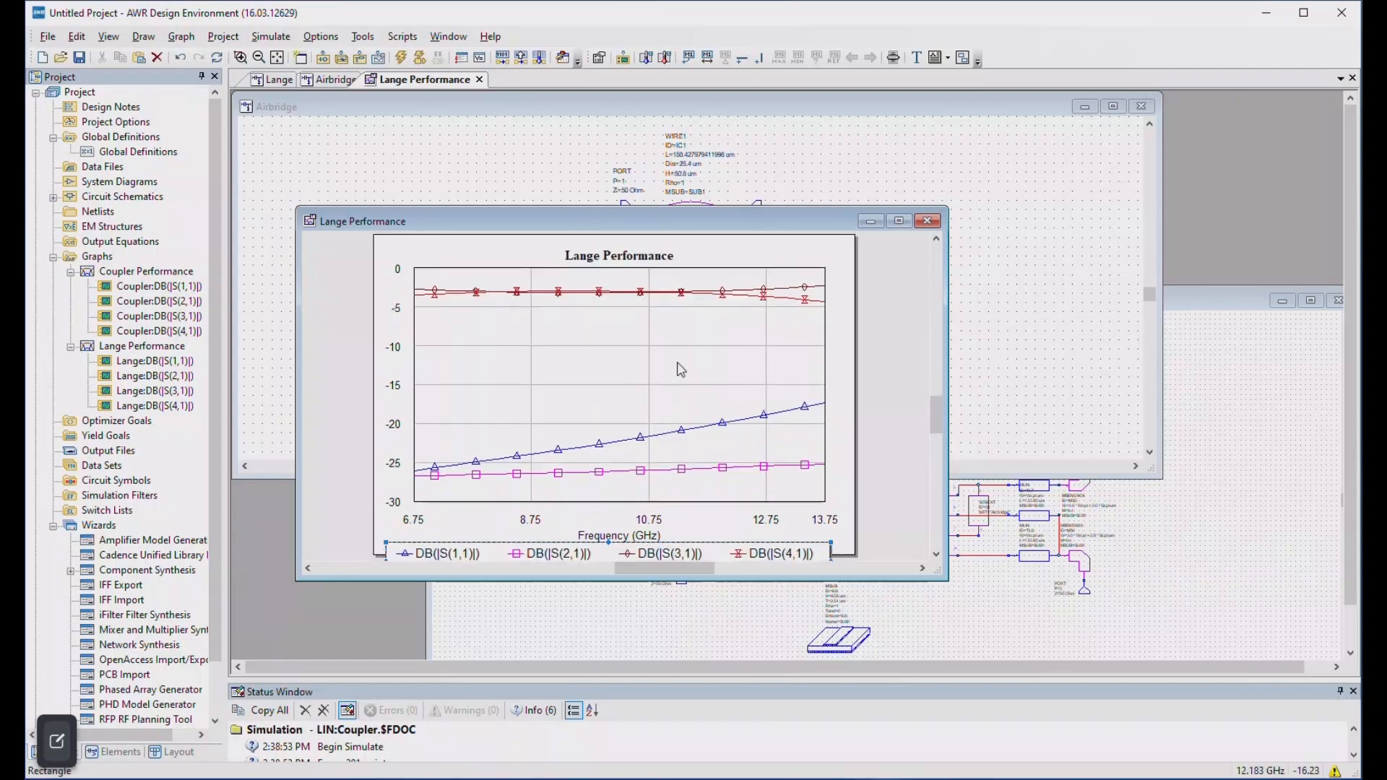
Examine the Lange hybrid's through and coupled outputs, return loss and isolation traces across the plotted frequency range.
left_click_drag(473, 296, 788, 328)
mouse_move(665, 304)
left_mouse_down()
mouse_move(551, 304)
mouse_move(649, 305)
mouse_move(625, 309)
left_mouse_up()
scroll(626, 309, "down", 1)
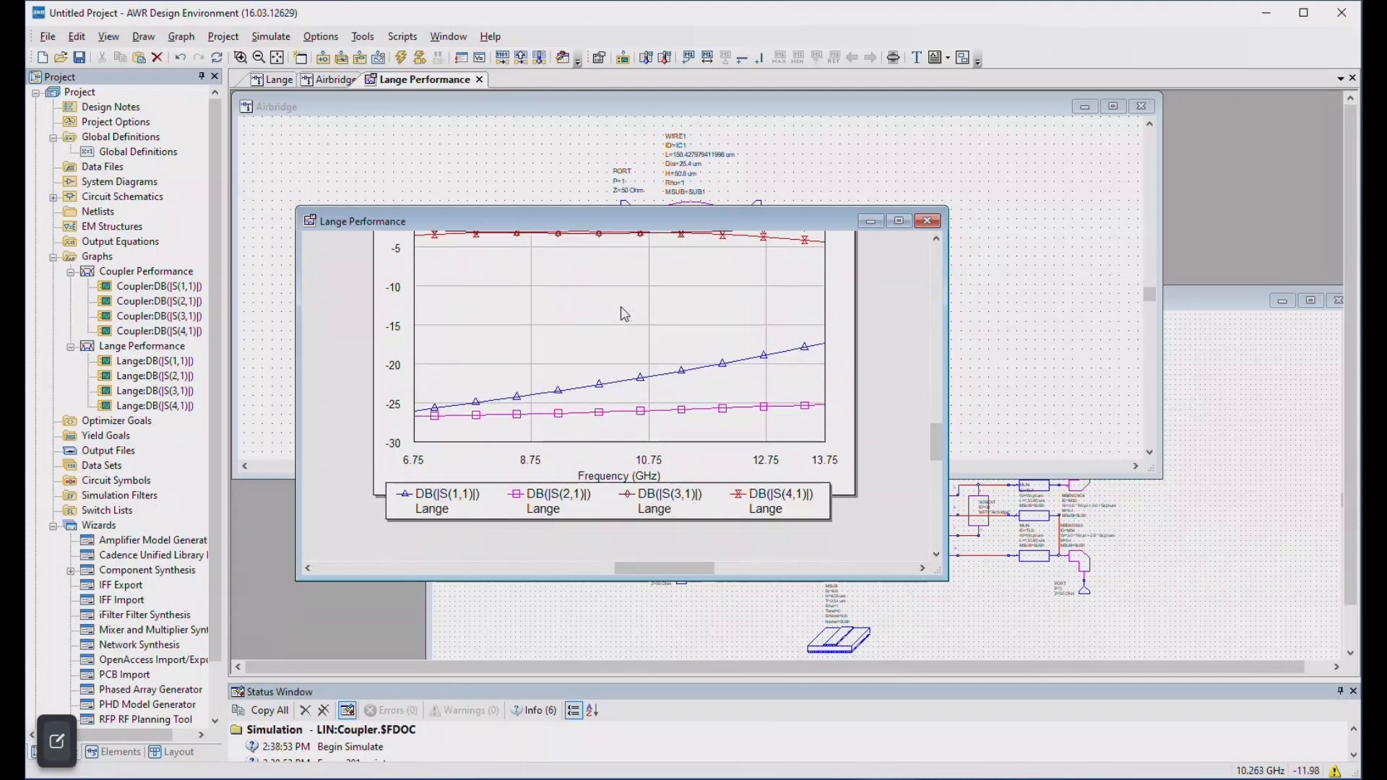
mouse_move(596, 395)
left_mouse_down()
mouse_move(805, 352)
mouse_move(615, 388)
mouse_move(681, 370)
left_mouse_up()
mouse_move(518, 431)
left_mouse_down()
mouse_move(712, 431)
mouse_move(636, 432)
mouse_move(650, 434)
left_mouse_up()
scroll(650, 433, "up", 1)
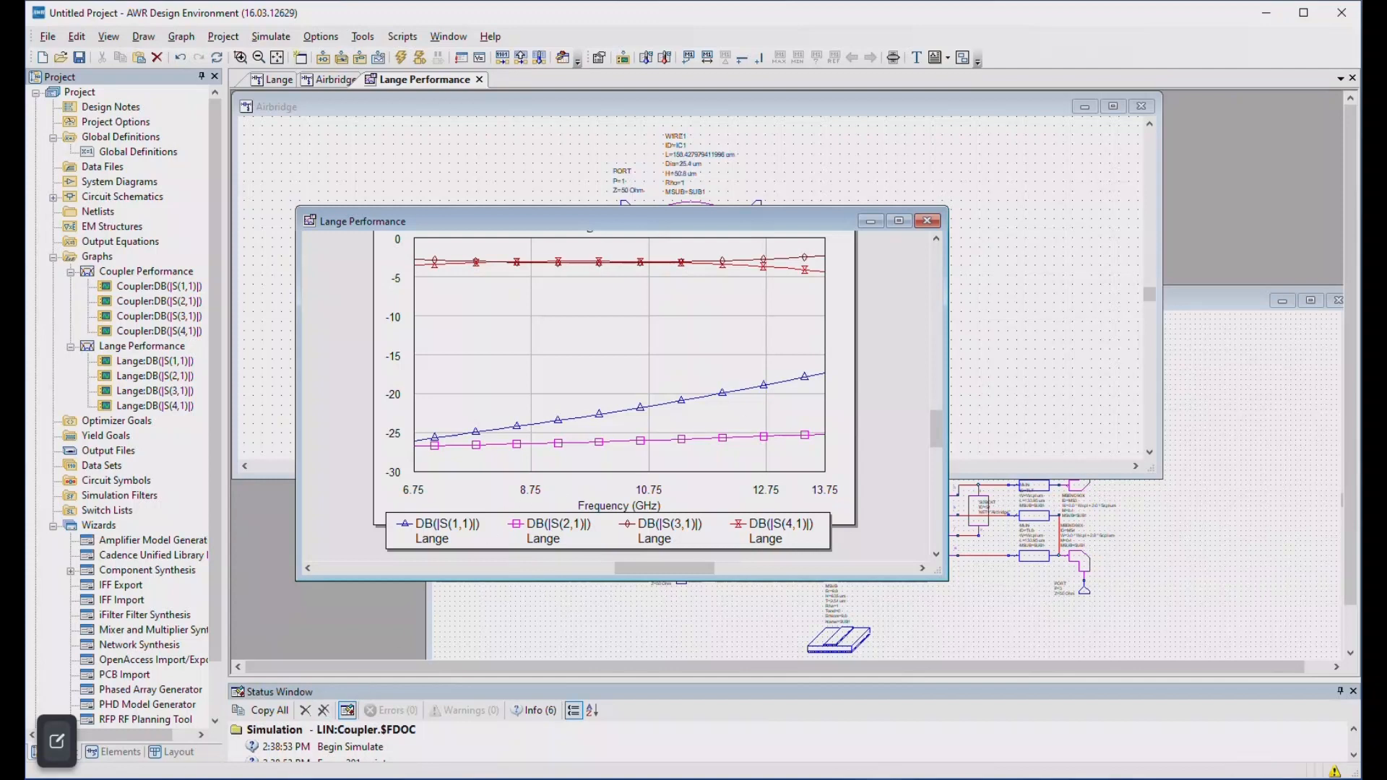
left_click(171, 777)
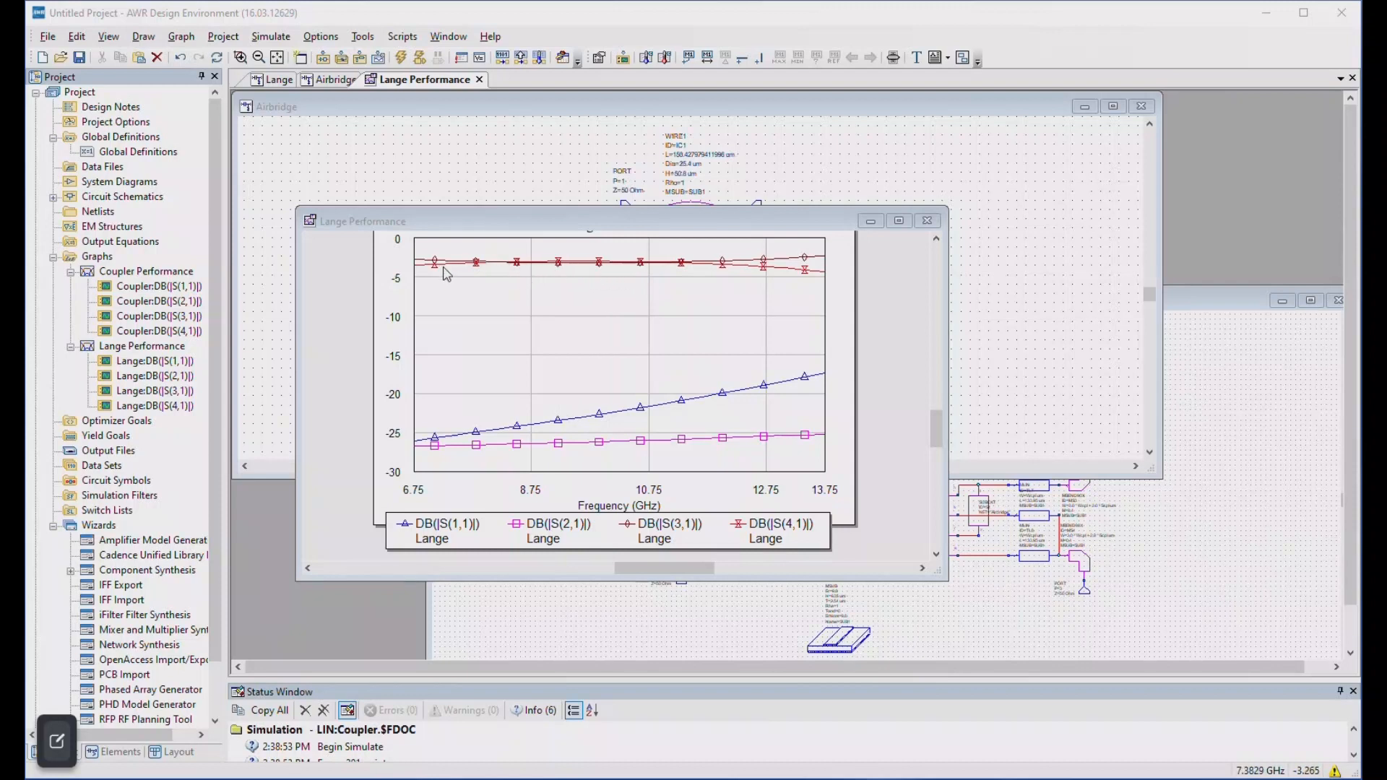
mouse_move(444, 266)
left_mouse_down()
mouse_move(636, 267)
mouse_move(590, 268)
mouse_move(614, 271)
left_mouse_up()
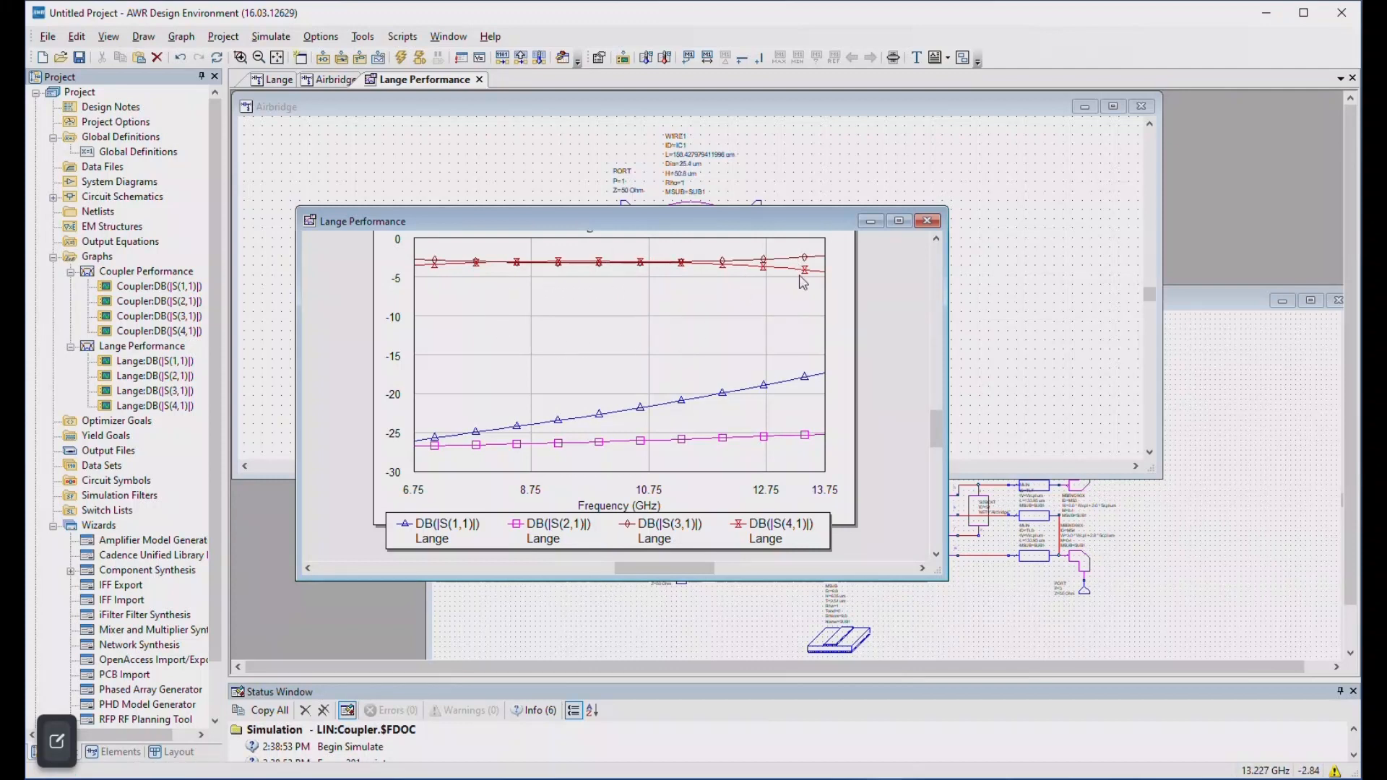
Bring the Lange schematic forward and list the Microstrip Coupled Lines models in an enlarged element browser.
left_click(1174, 532)
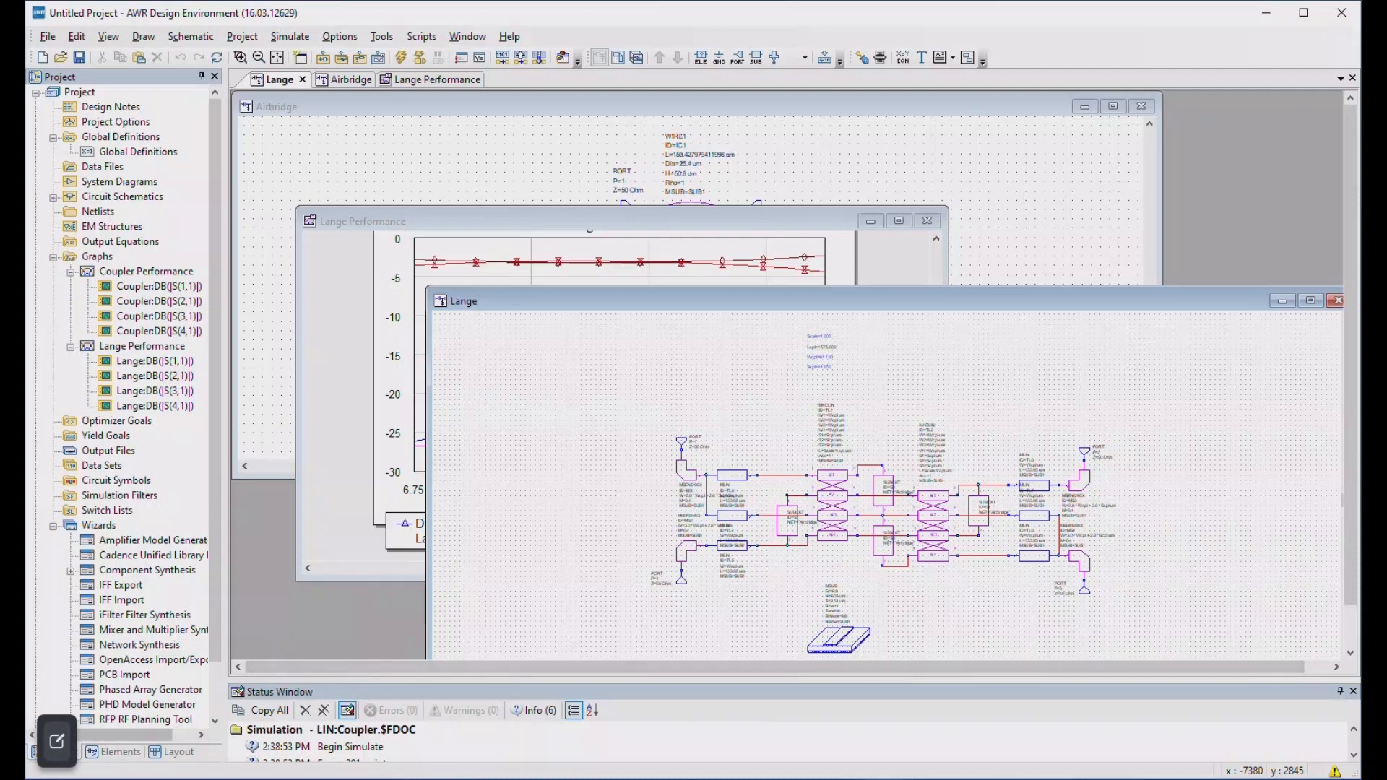
left_click(116, 751)
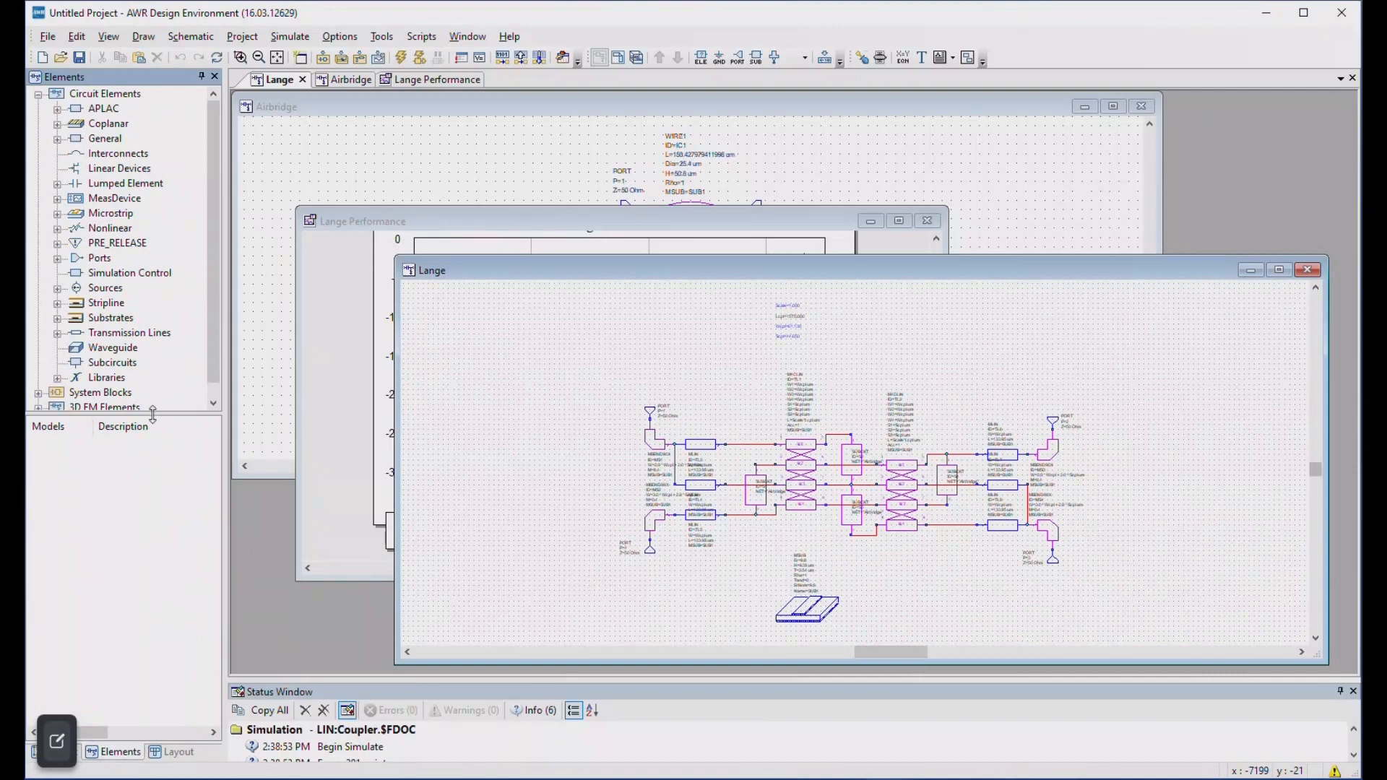
left_click_drag(154, 417, 154, 608)
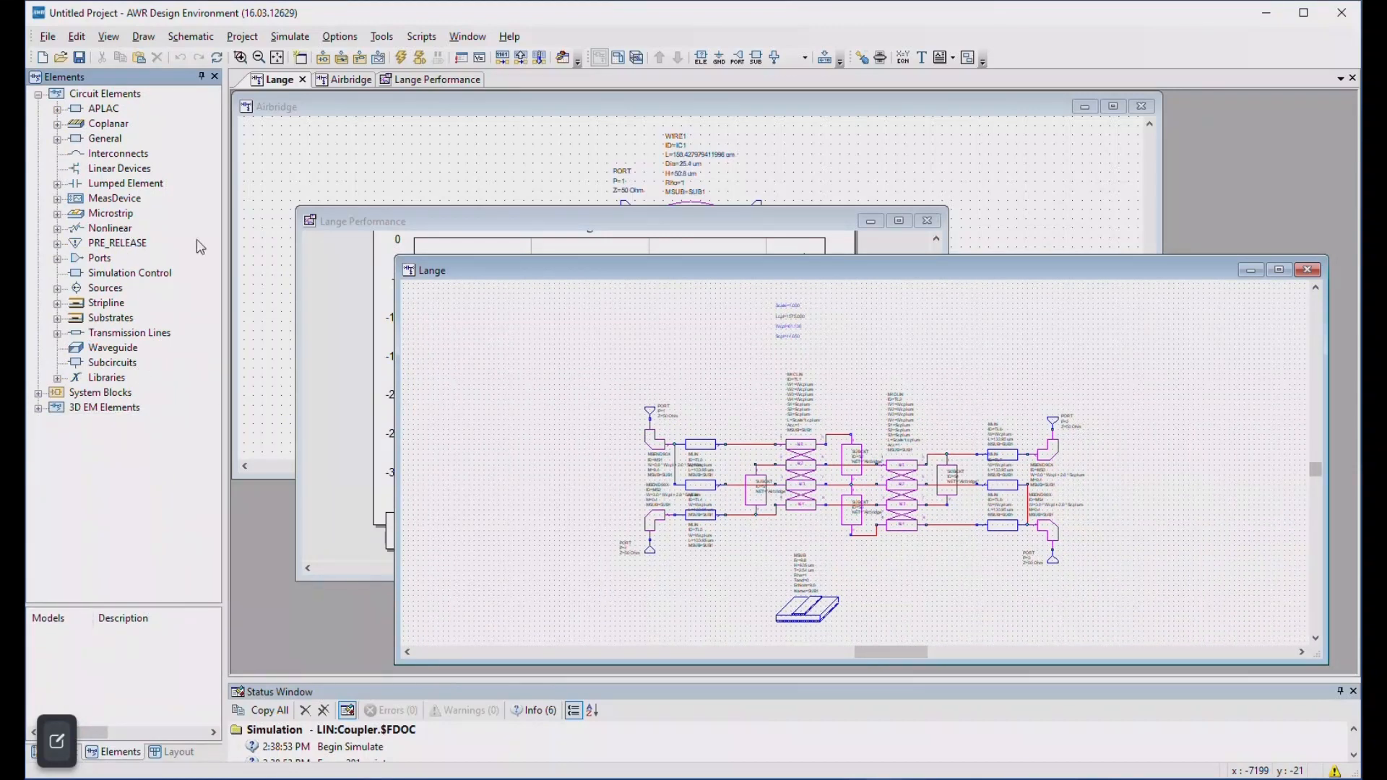
left_click(56, 214)
left_click(130, 259)
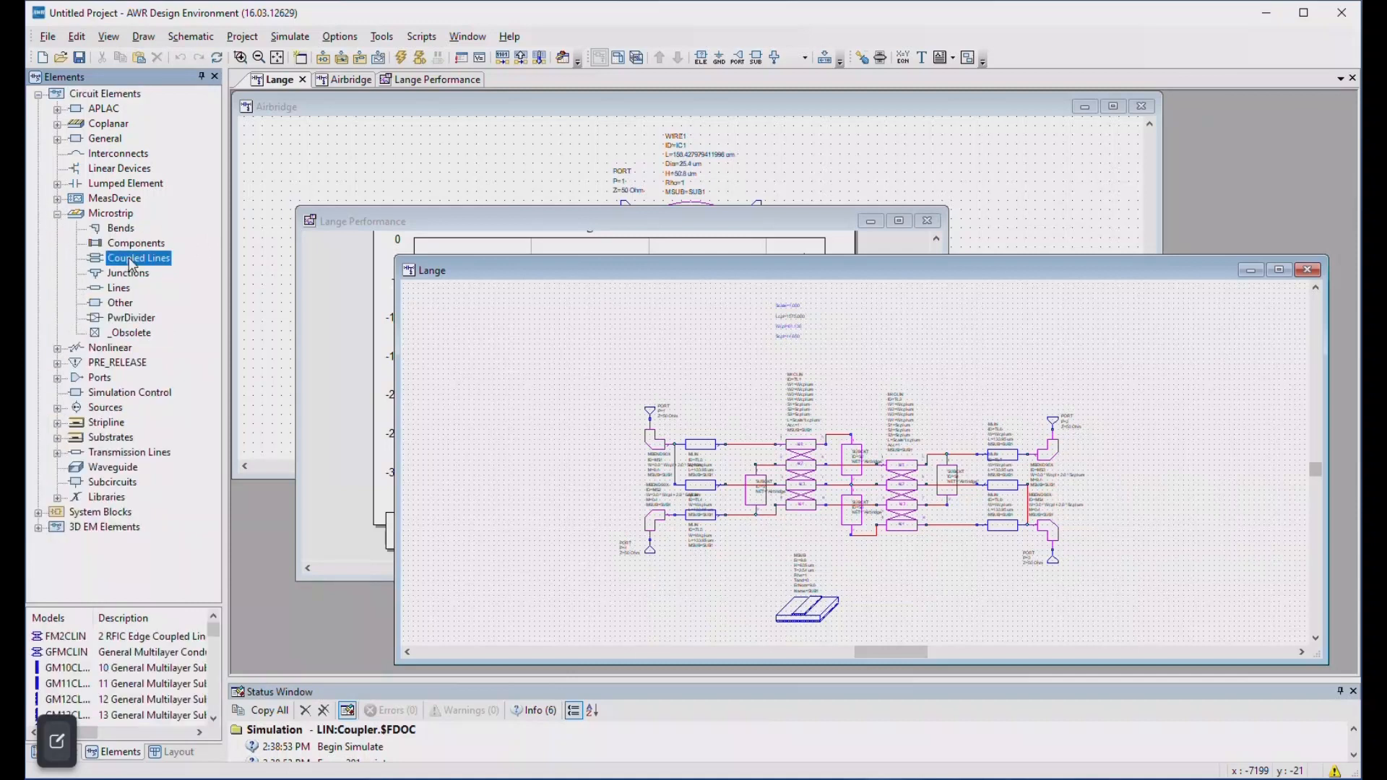
left_click_drag(162, 609, 413, 468)
Look through the microstrip coupled-line models and select MCLIN, the closed-form symmetric edge-coupled lines.
scroll(159, 506, "down", 3)
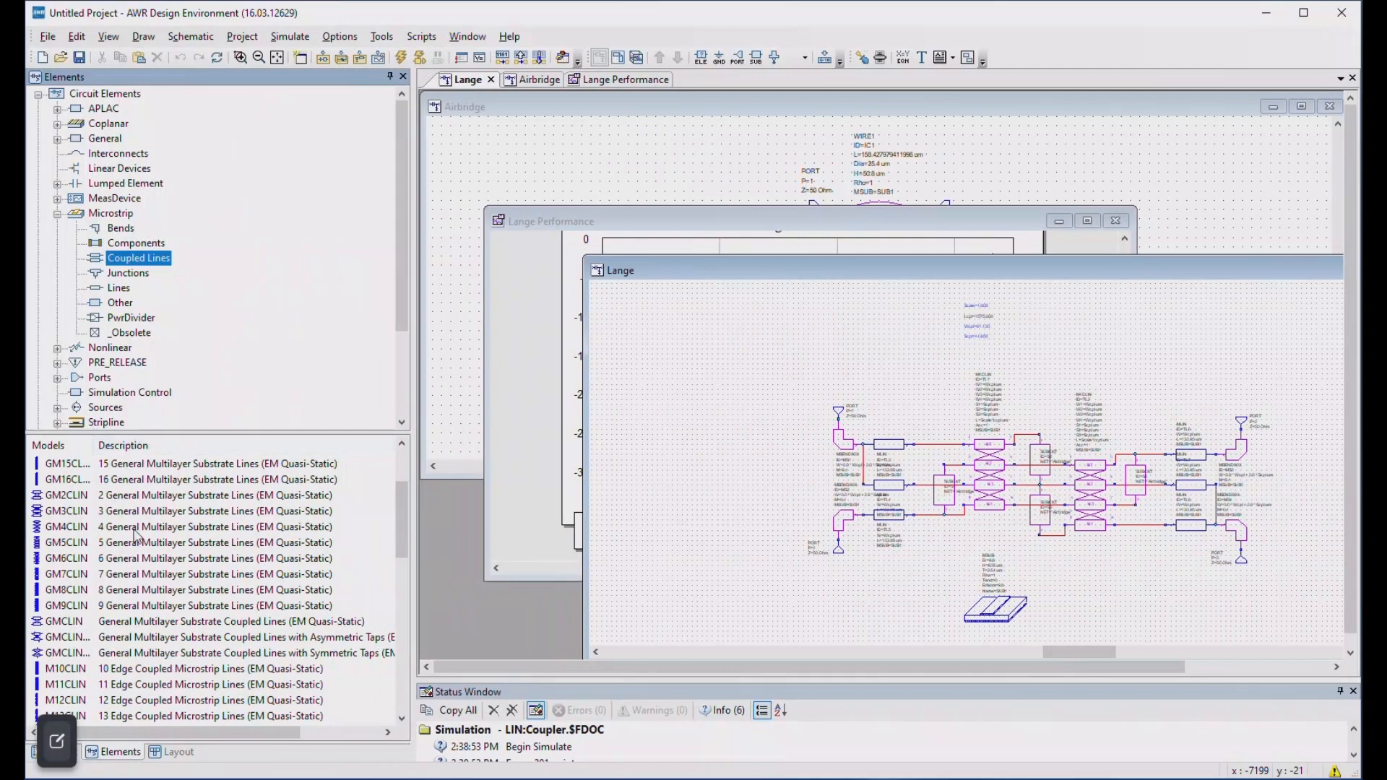
left_click_drag(402, 505, 406, 603)
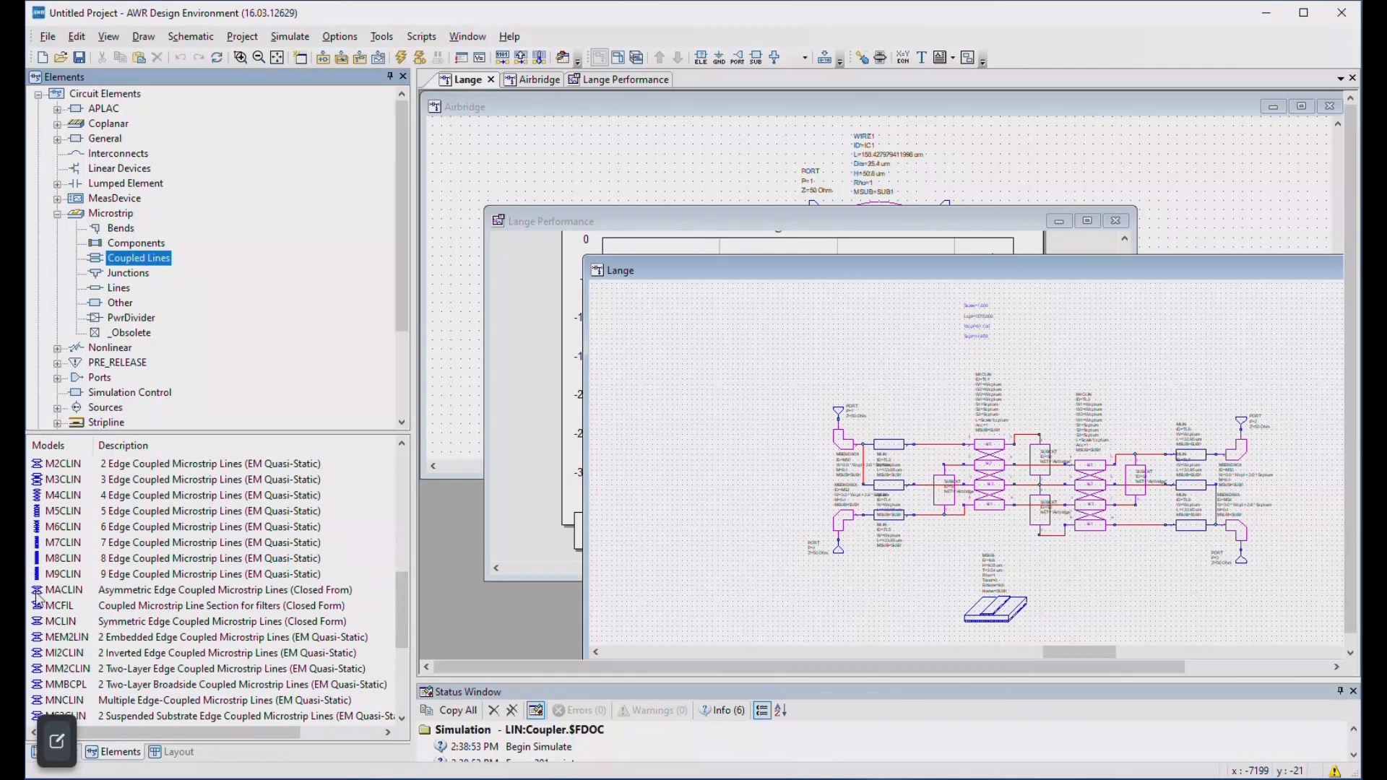
scroll(121, 621, "down", 2)
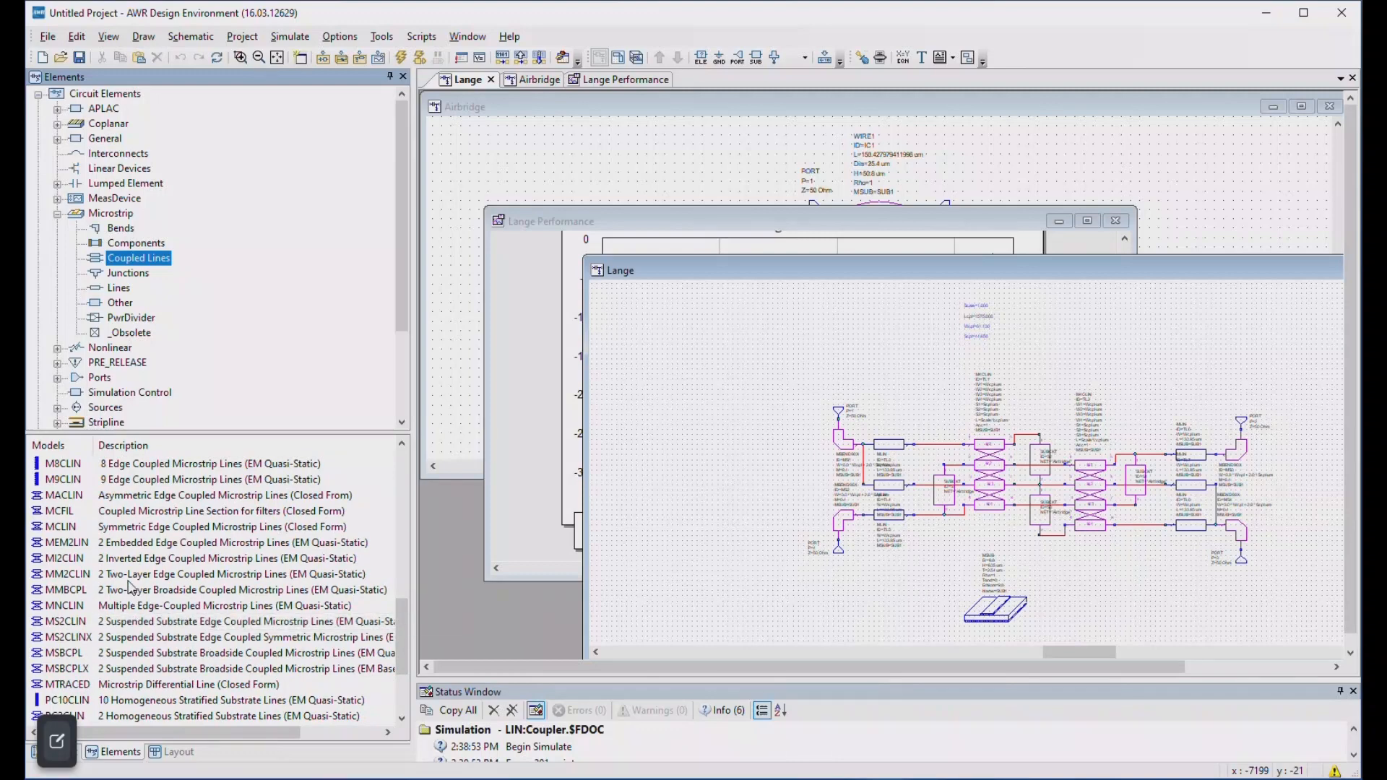
scroll(128, 582, "up", 5)
scroll(129, 581, "down", 4)
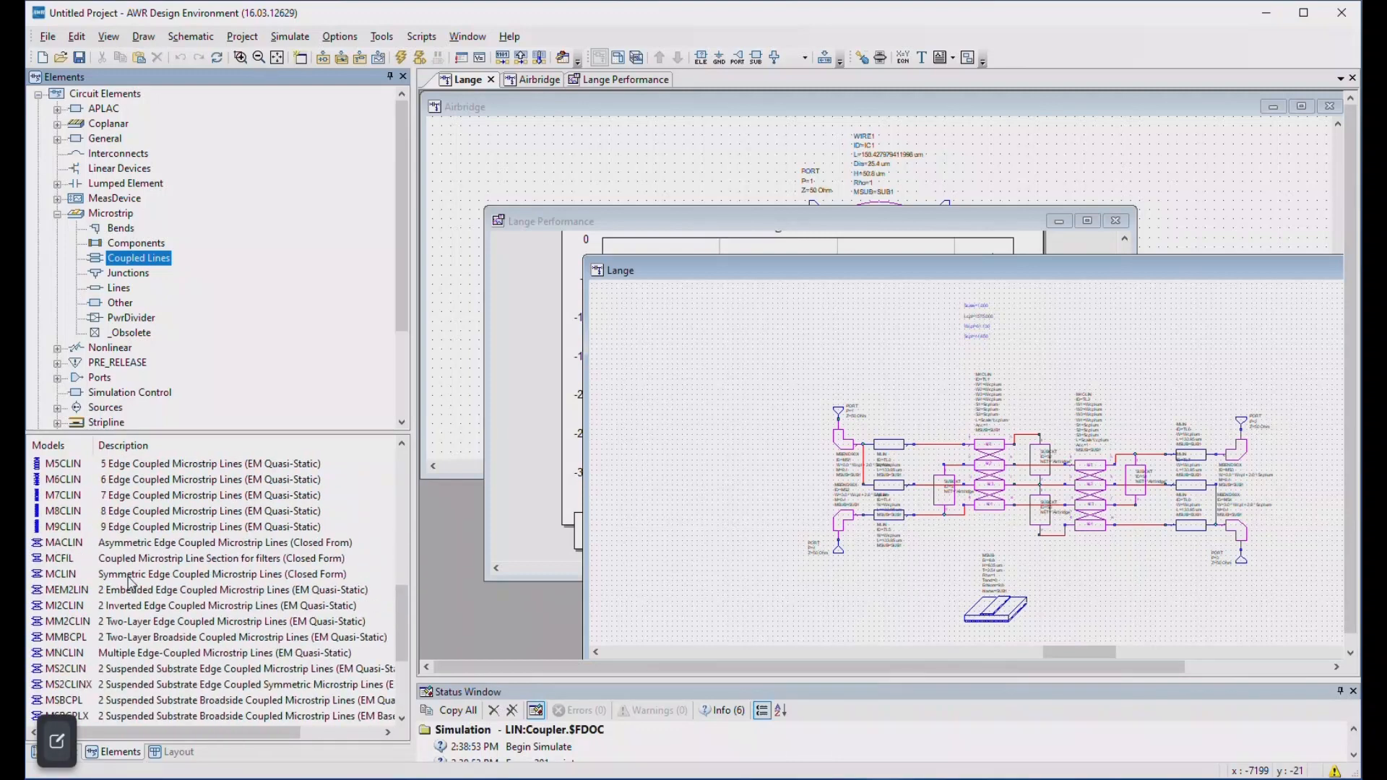
scroll(129, 581, "down", 1)
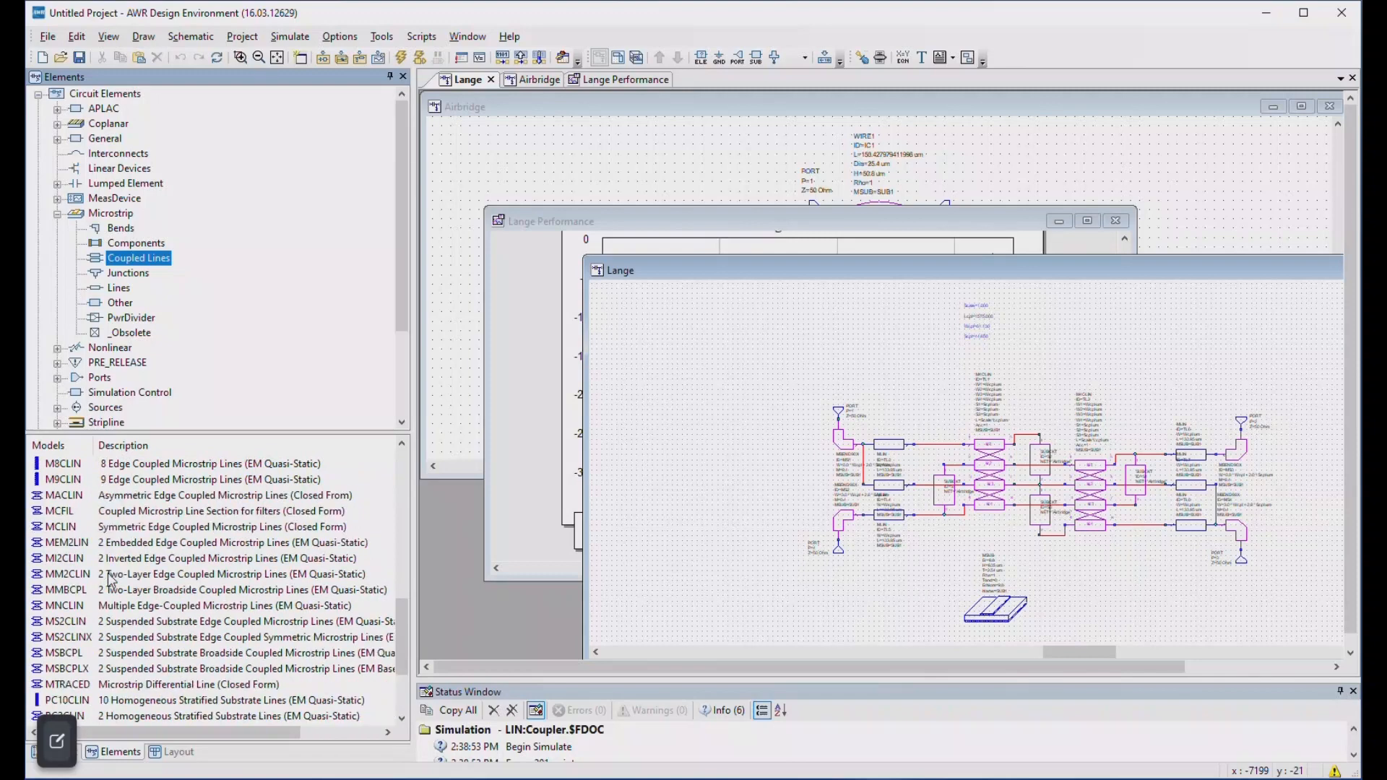
left_click(52, 528)
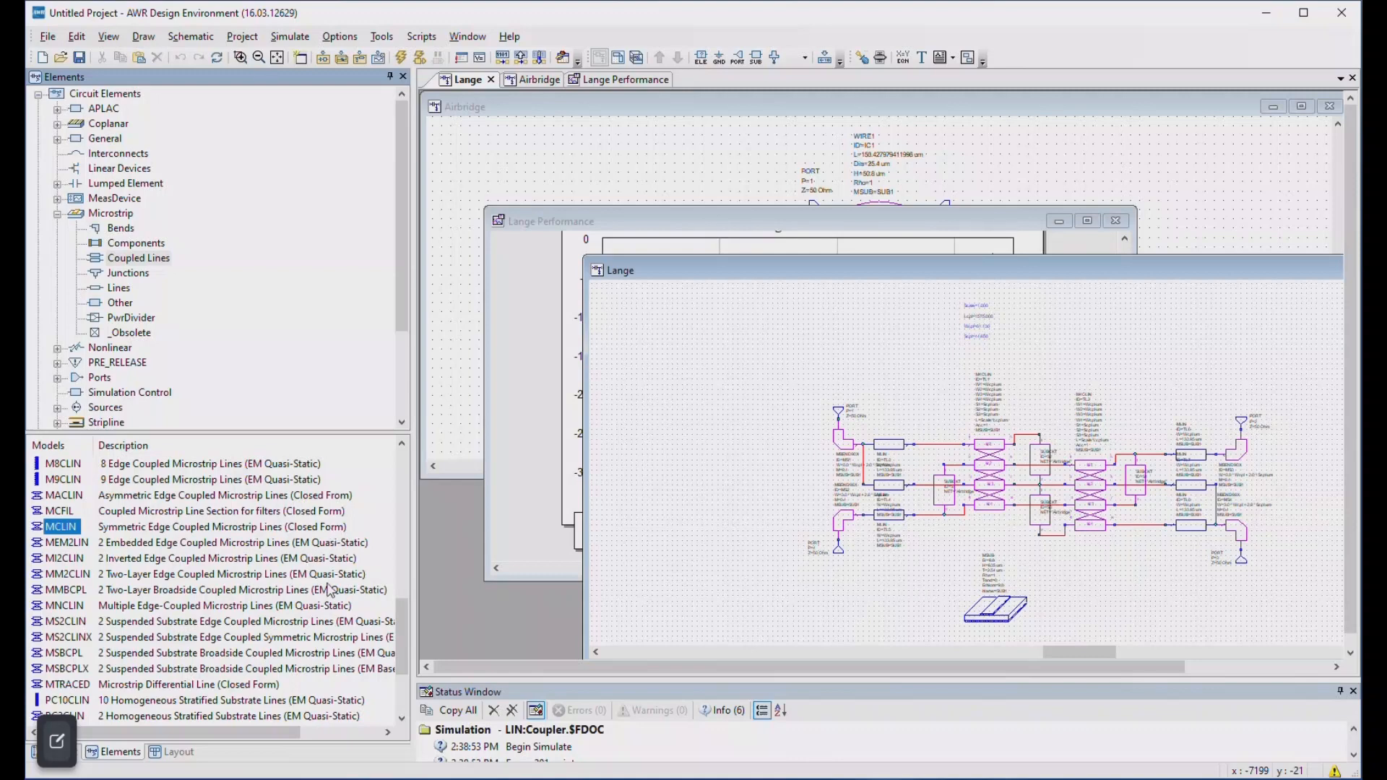
Examine the EM quasi-static edge-coupled and general multilayer substrate models, widening the Models column to fit their full names.
left_click_drag(409, 605, 398, 549)
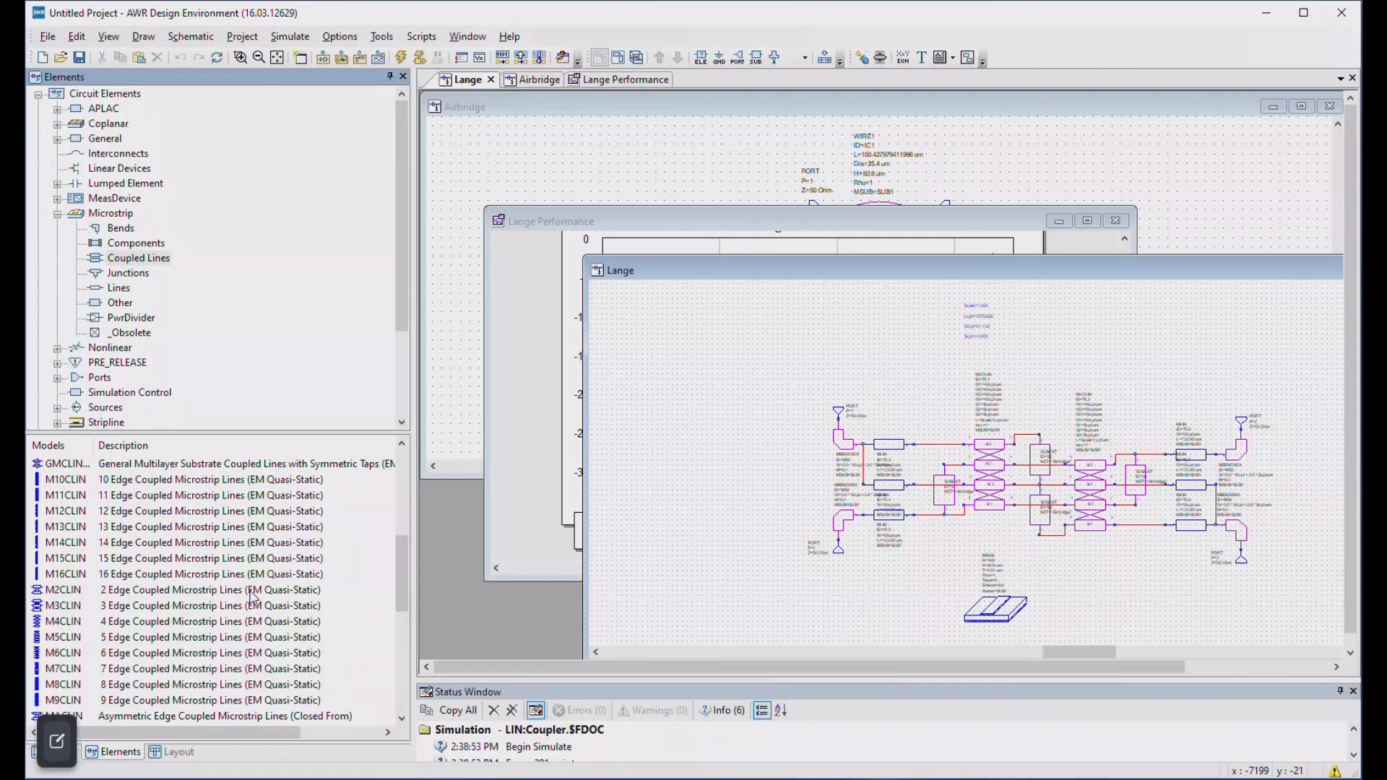
left_click_drag(403, 585, 391, 510)
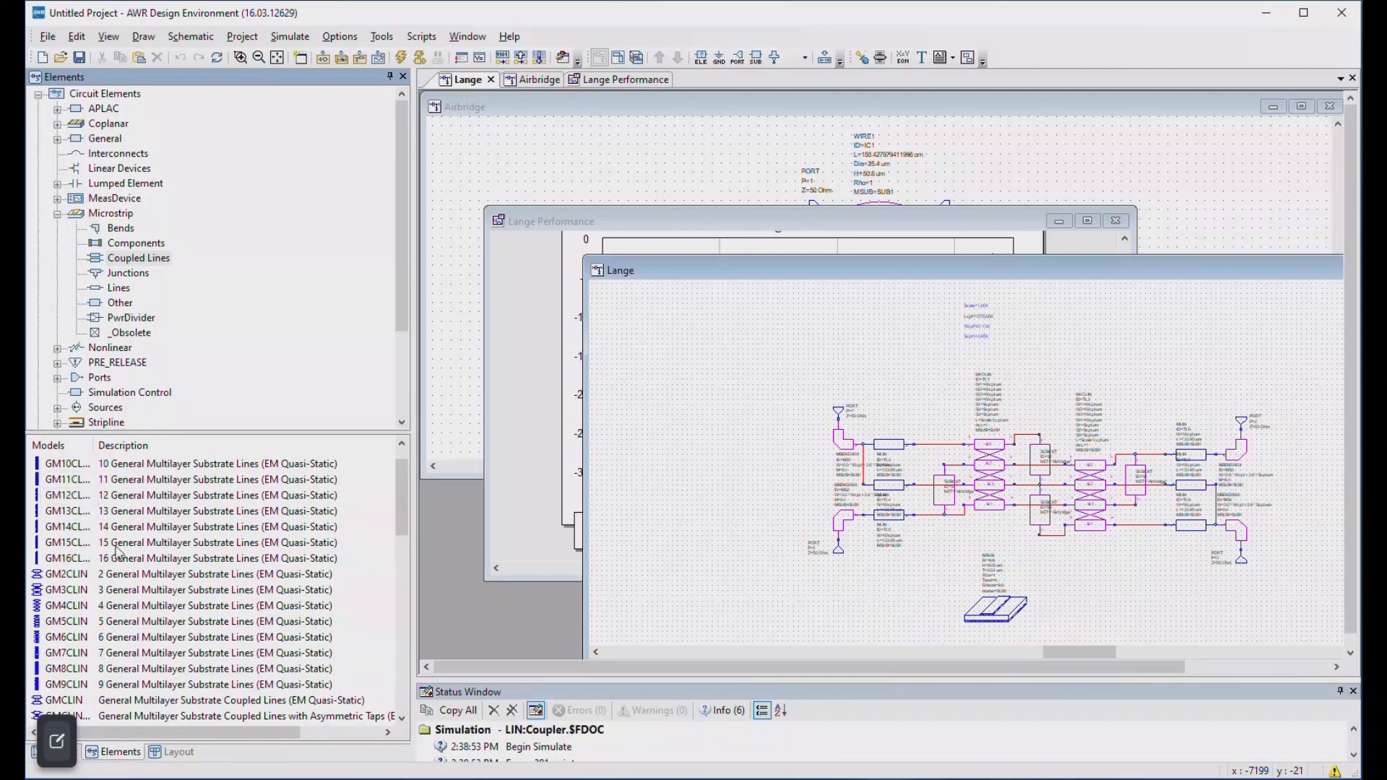
scroll(127, 538, "up", 1)
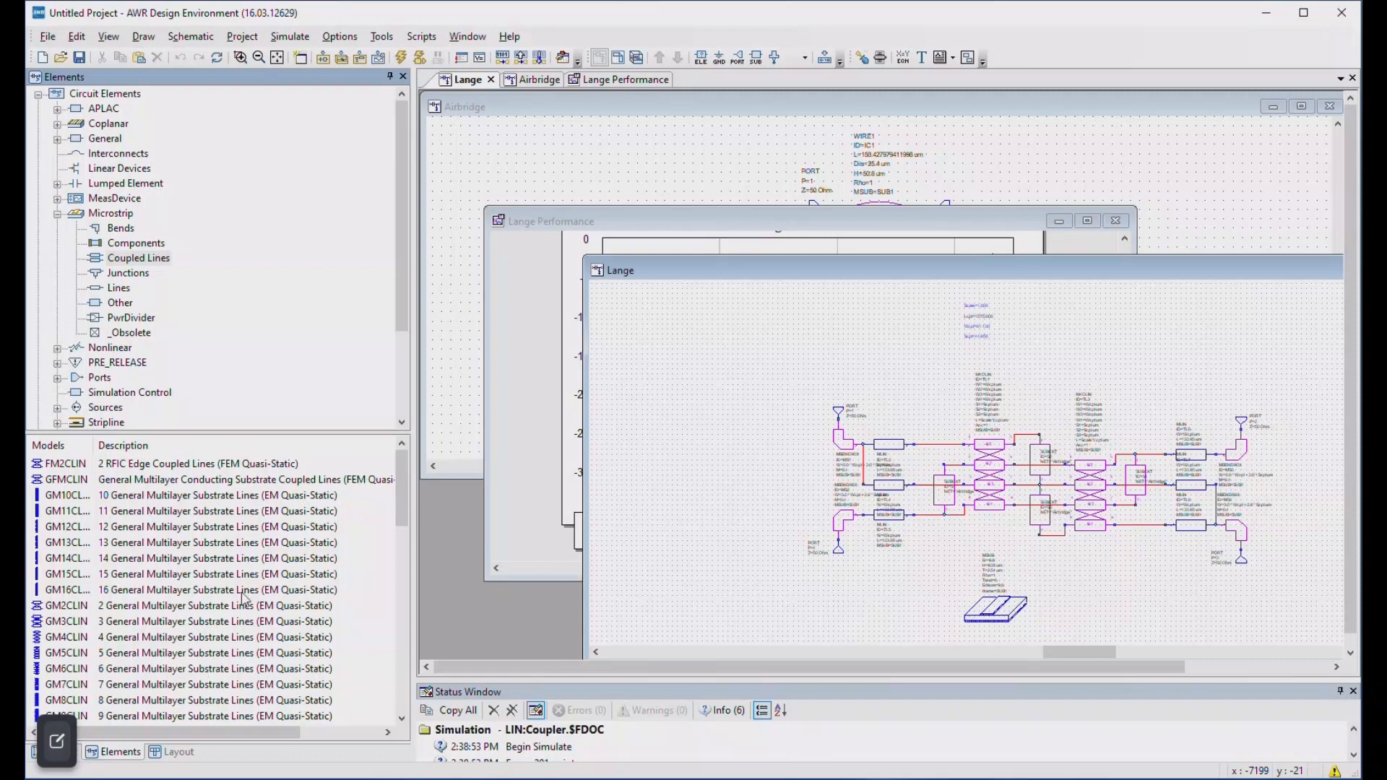
mouse_move(402, 508)
left_mouse_down()
mouse_move(400, 540)
mouse_move(398, 522)
left_mouse_up()
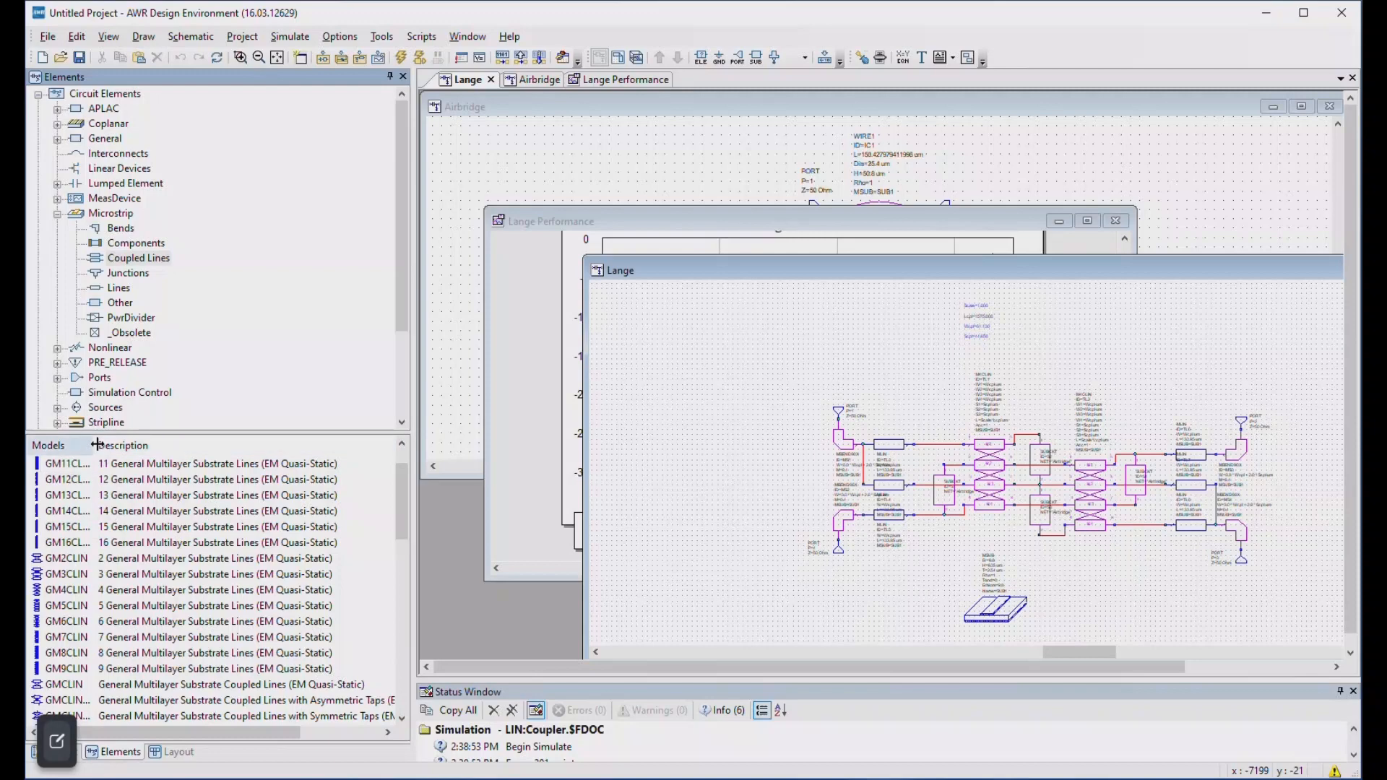
left_click_drag(94, 453, 123, 453)
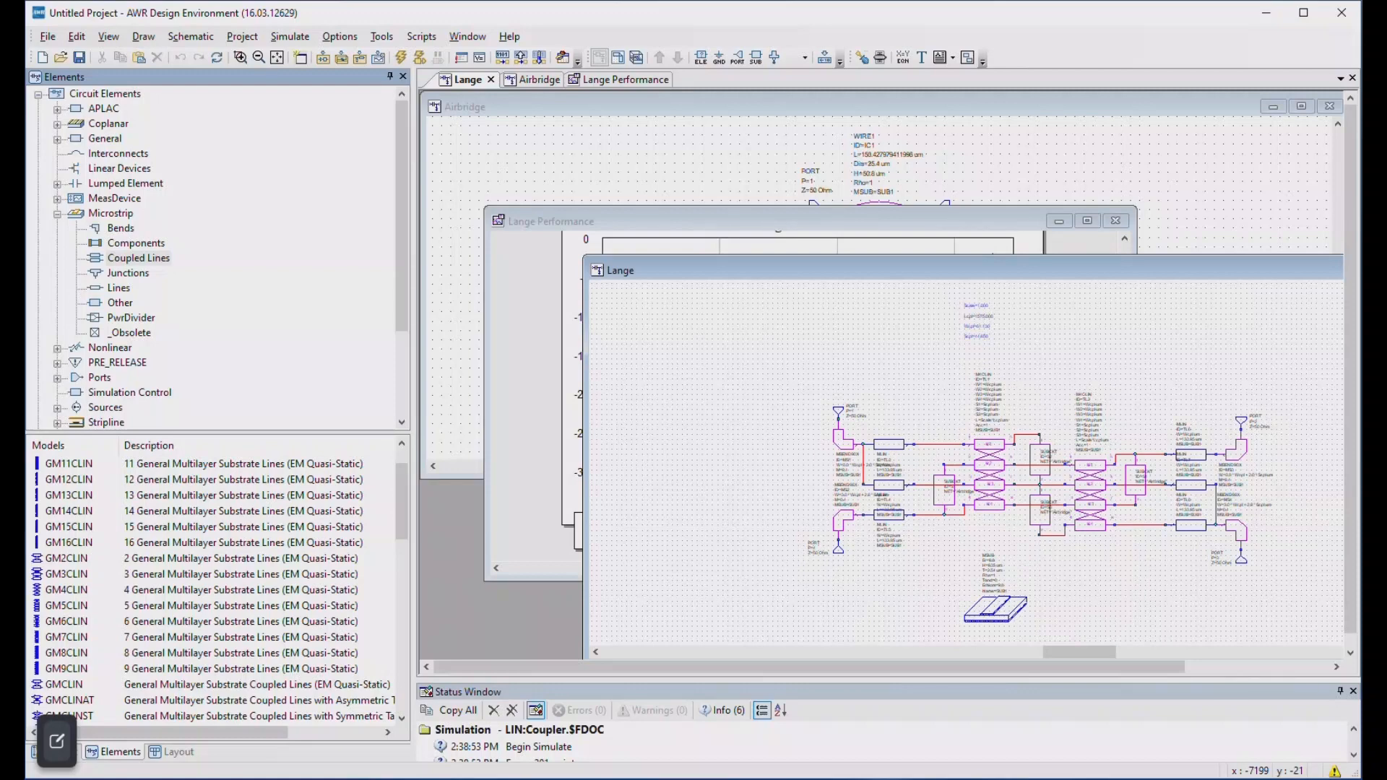
scroll(138, 712, "down", 7)
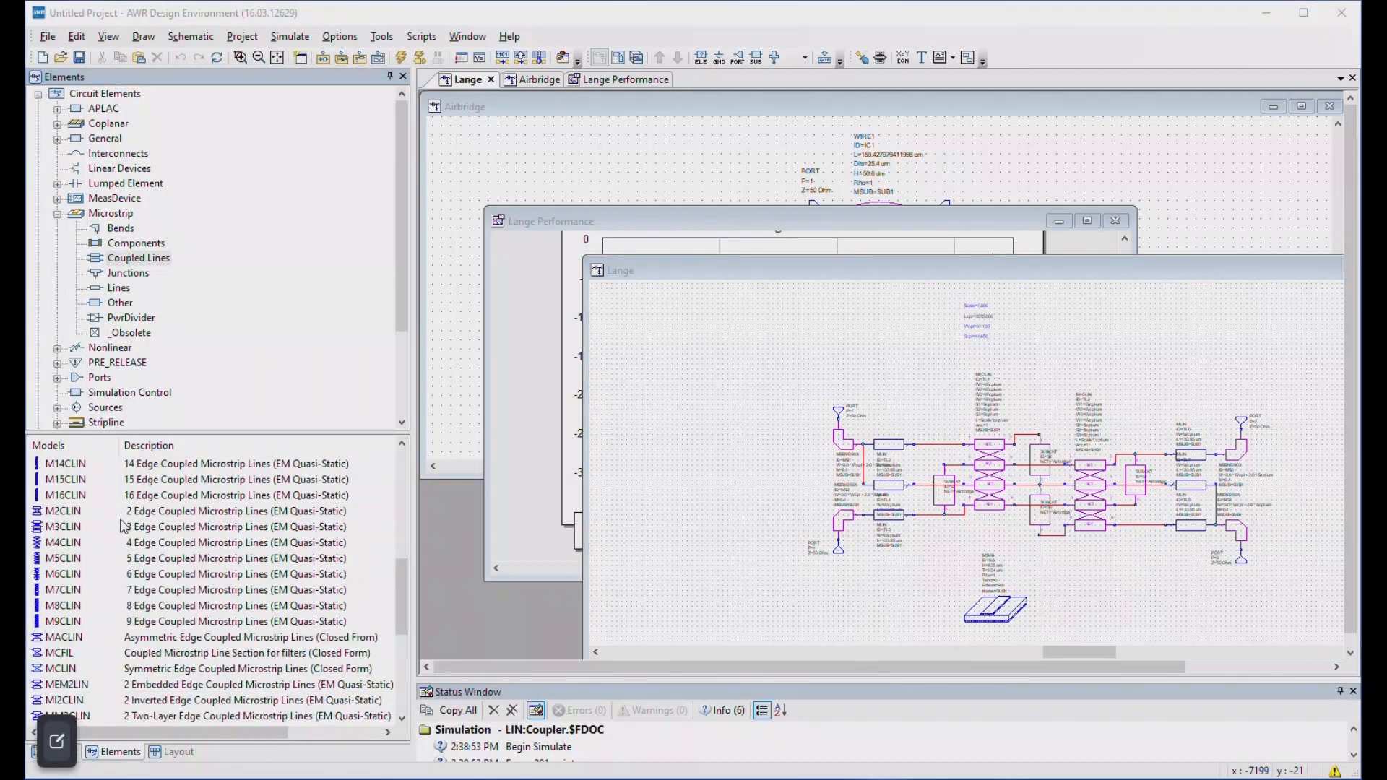